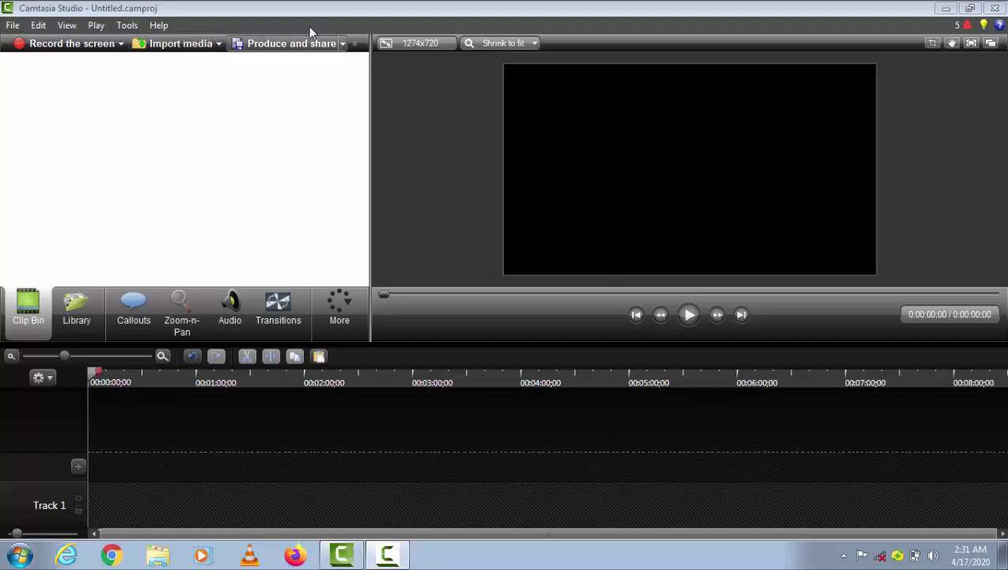
Import the access data video and place it at the start of Track 1
{"action": "left_click", "coordinate": [184, 48]}
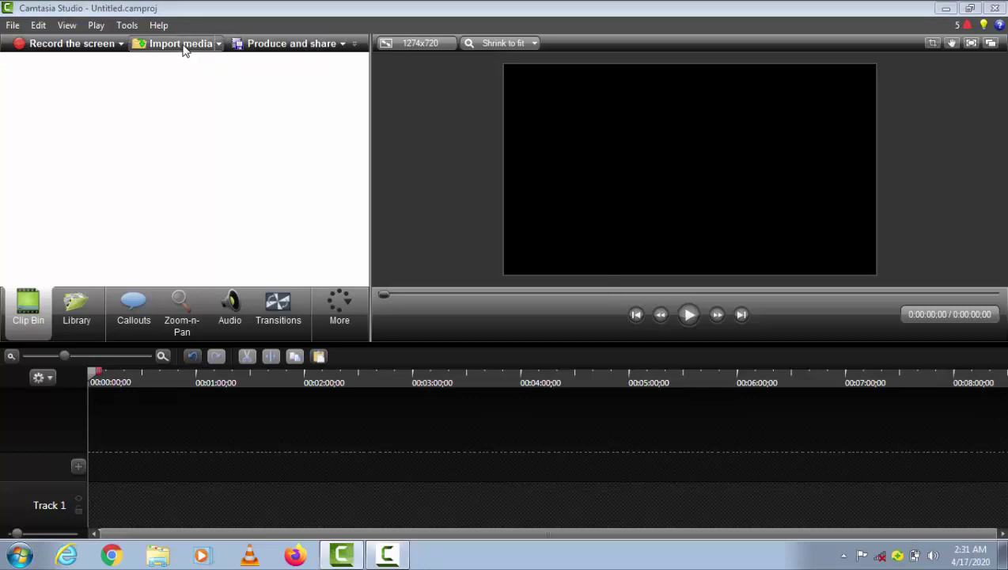
{"action": "left_click", "coordinate": [440, 188]}
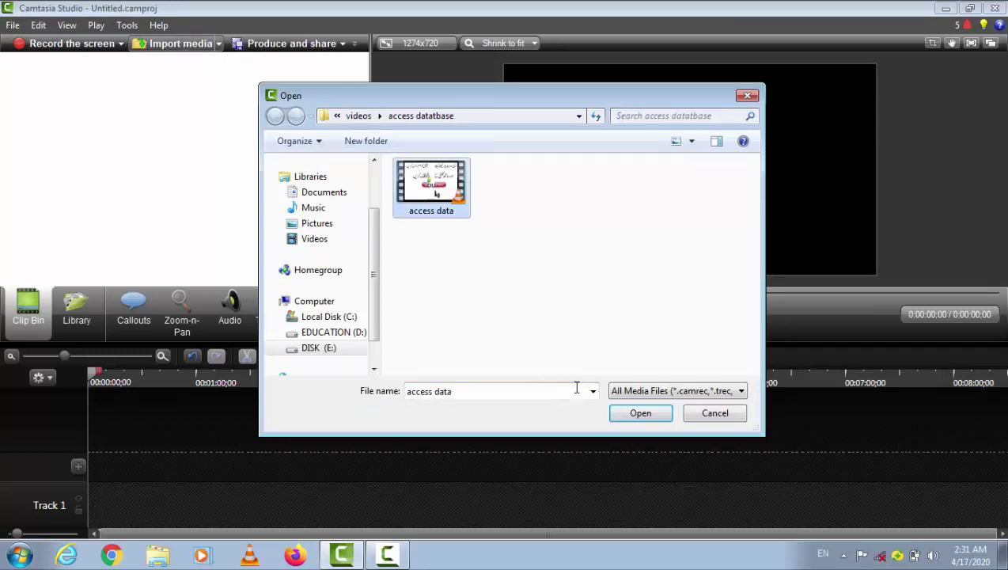
{"action": "left_click", "coordinate": [641, 413]}
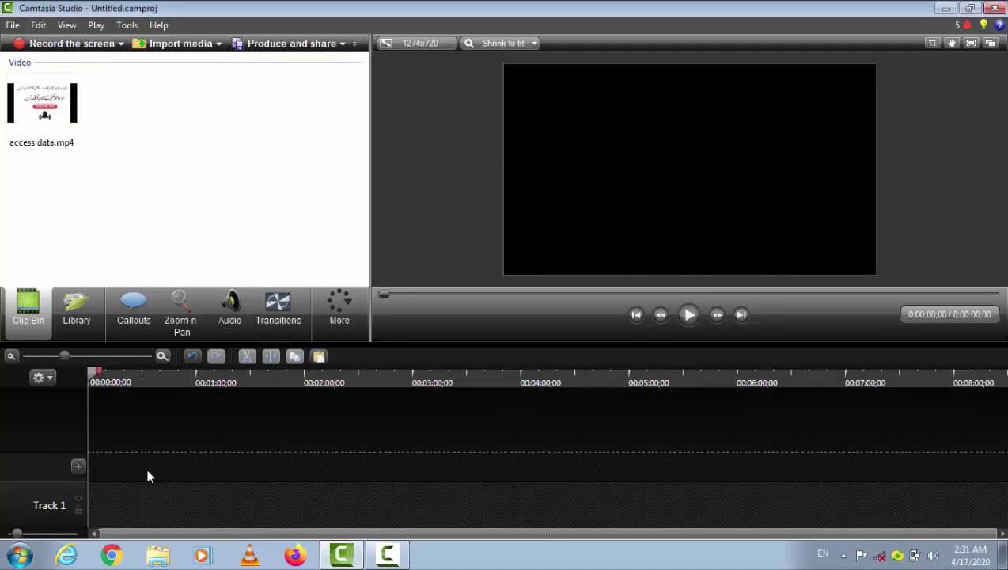
{"action": "left_click_drag", "start_coordinate": [44, 113], "coordinate": [124, 501]}
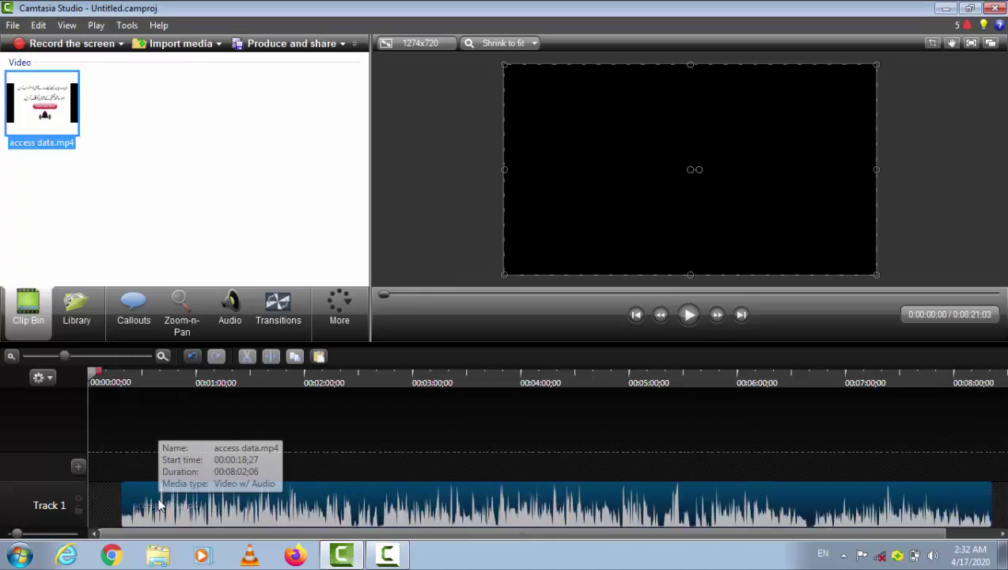
Play the video to 0:00:05;15 and add a small Pointy Arrow callout in the lower-right area of the video frame
{"action": "left_click", "coordinate": [687, 314]}
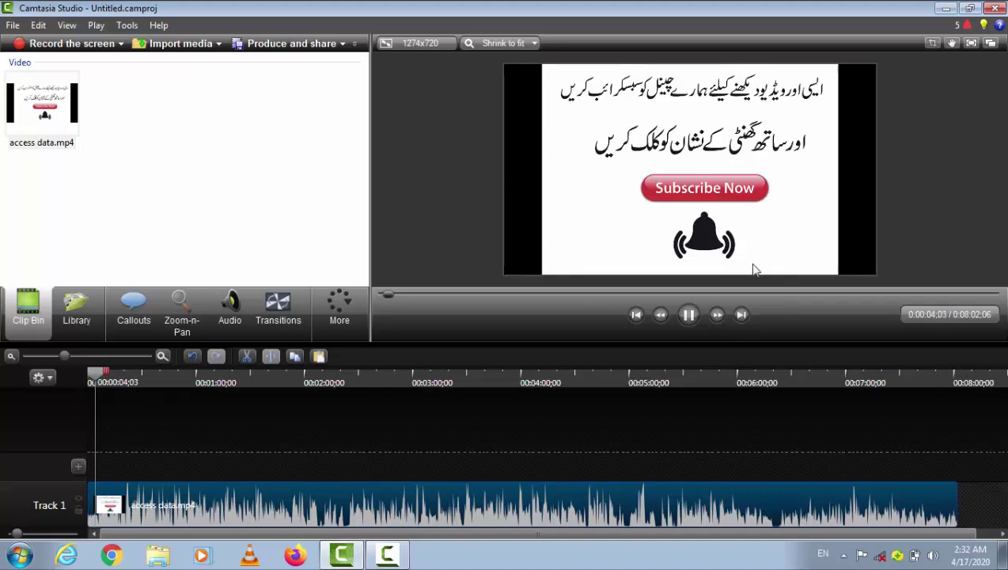
{"action": "left_click", "coordinate": [689, 314]}
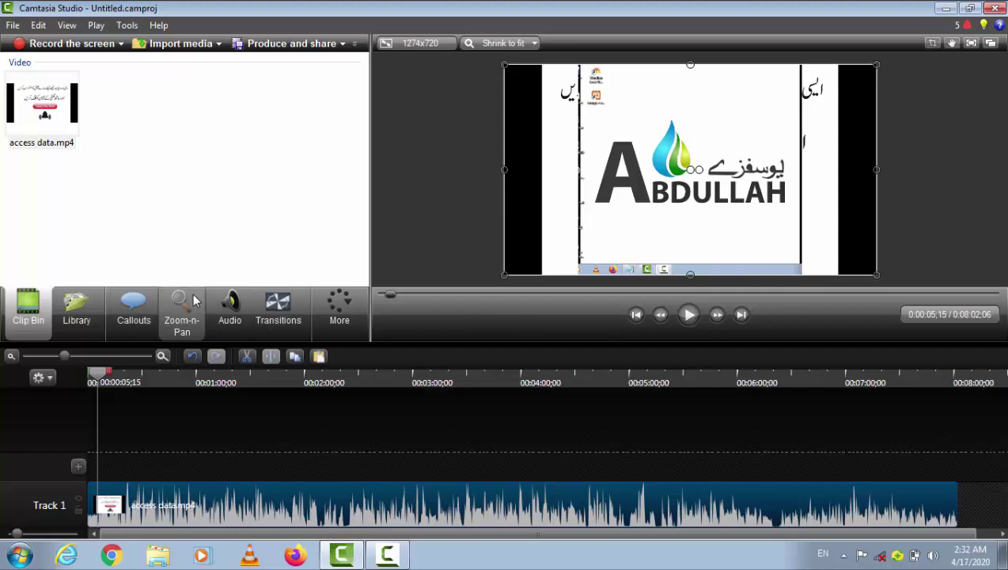
{"action": "left_click", "coordinate": [135, 308]}
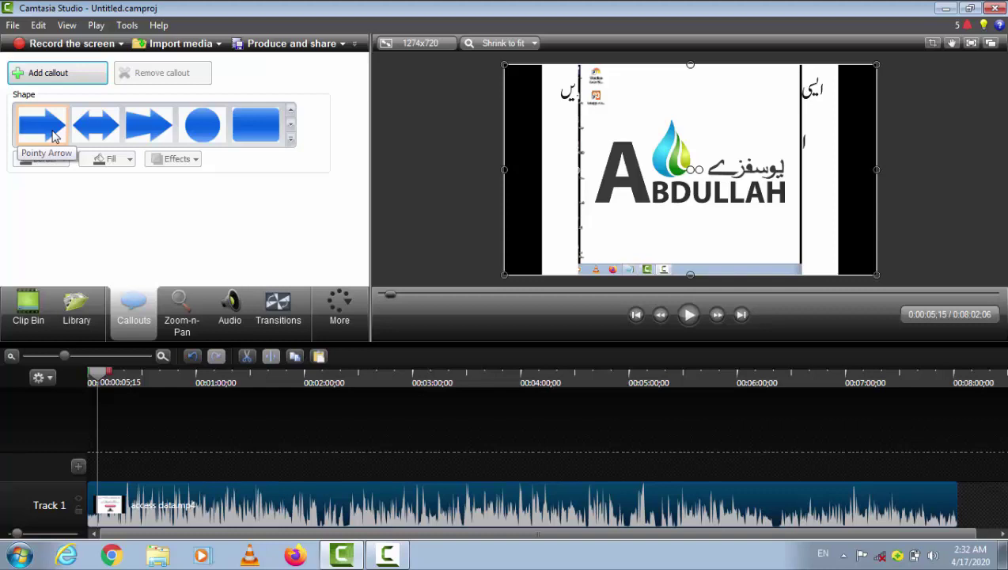
{"action": "left_click", "coordinate": [44, 127]}
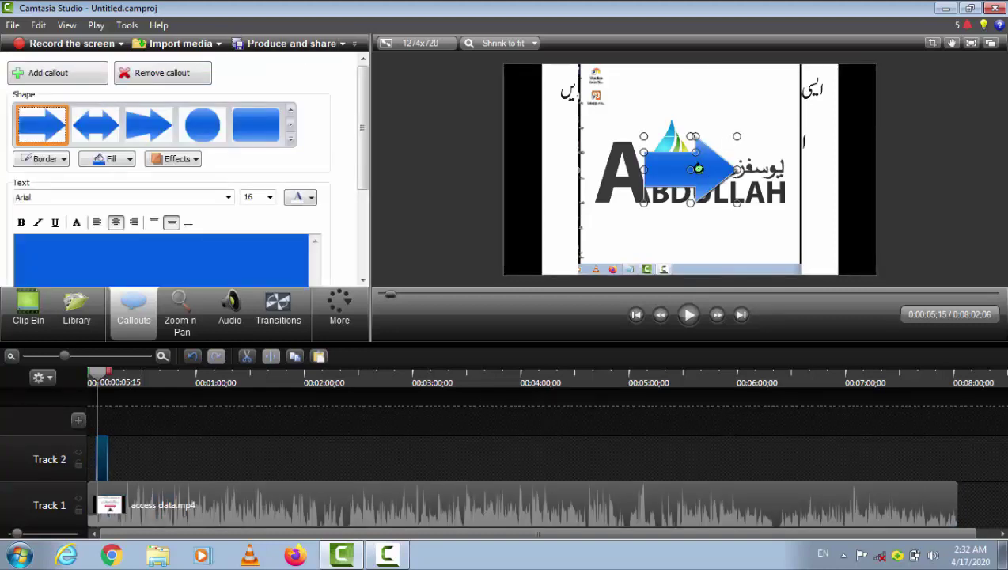
{"action": "left_click_drag", "start_coordinate": [665, 165], "coordinate": [765, 227]}
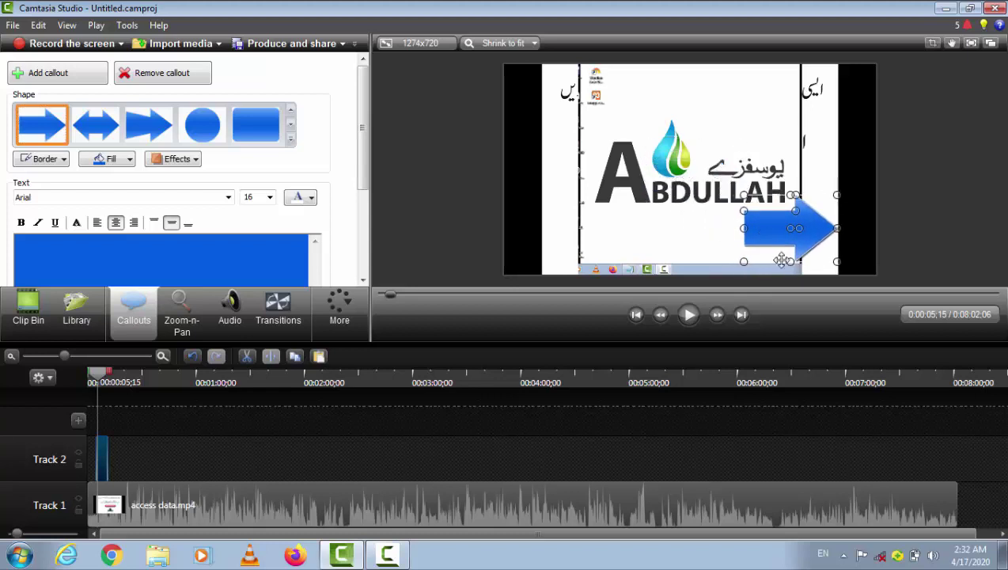
{"action": "left_click_drag", "start_coordinate": [790, 260], "coordinate": [813, 237]}
{"action": "left_click", "coordinate": [820, 252]}
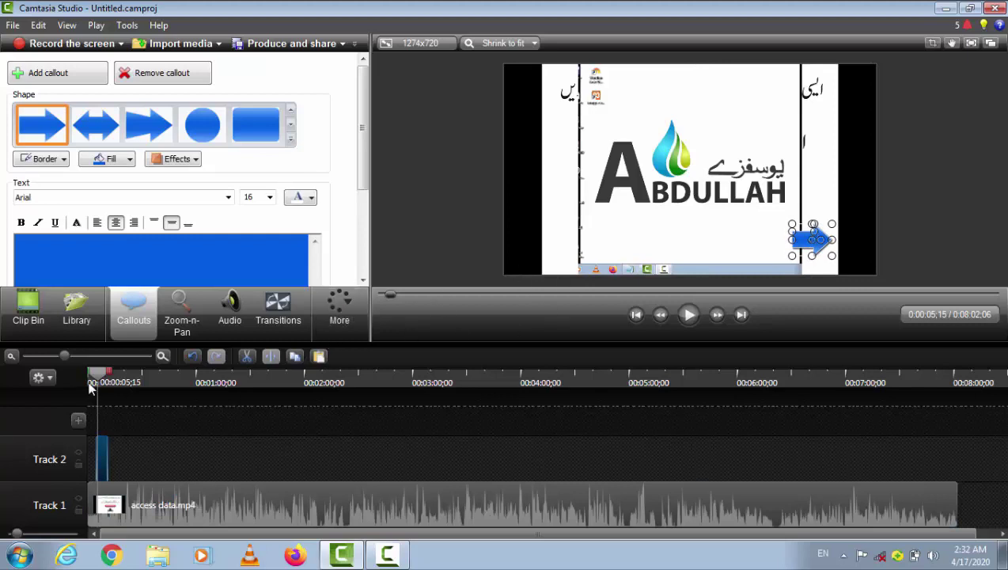
Preview the arrow callout from 0:00:04;15, pause at 0:00:07;00 and delete the callout from Track 2
{"action": "left_click_drag", "start_coordinate": [99, 372], "coordinate": [94, 375]}
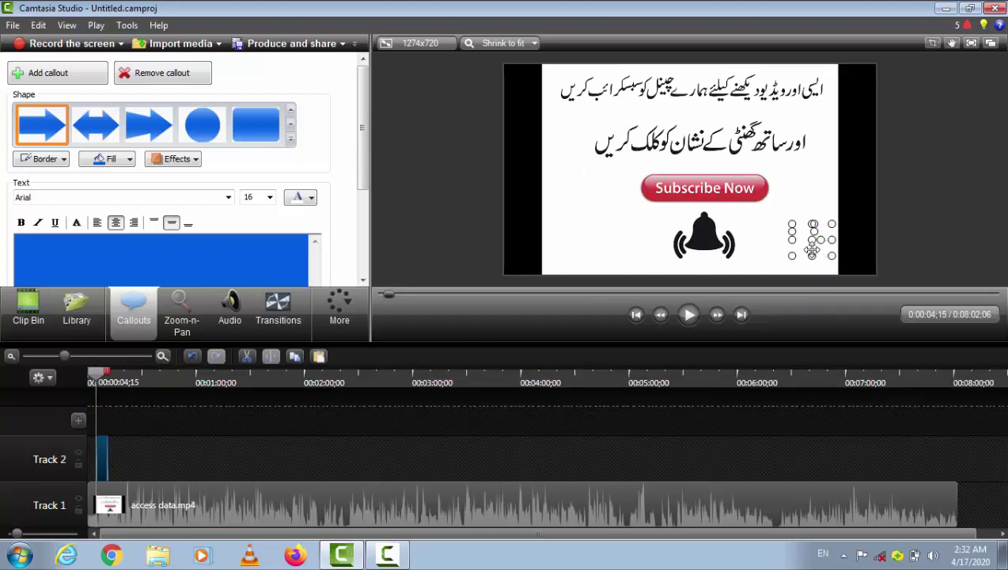
{"action": "left_click", "coordinate": [690, 316]}
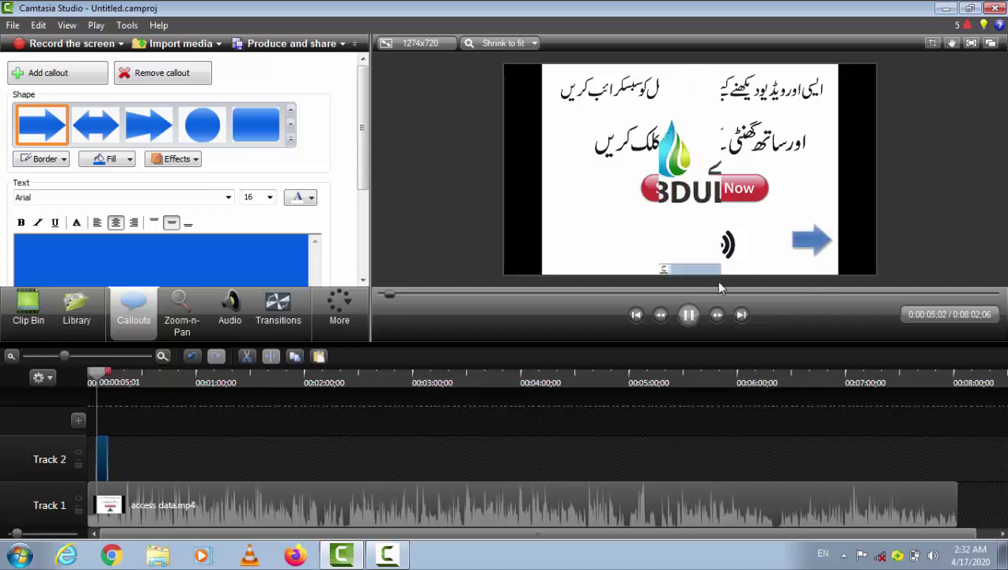
{"action": "left_click", "coordinate": [689, 315]}
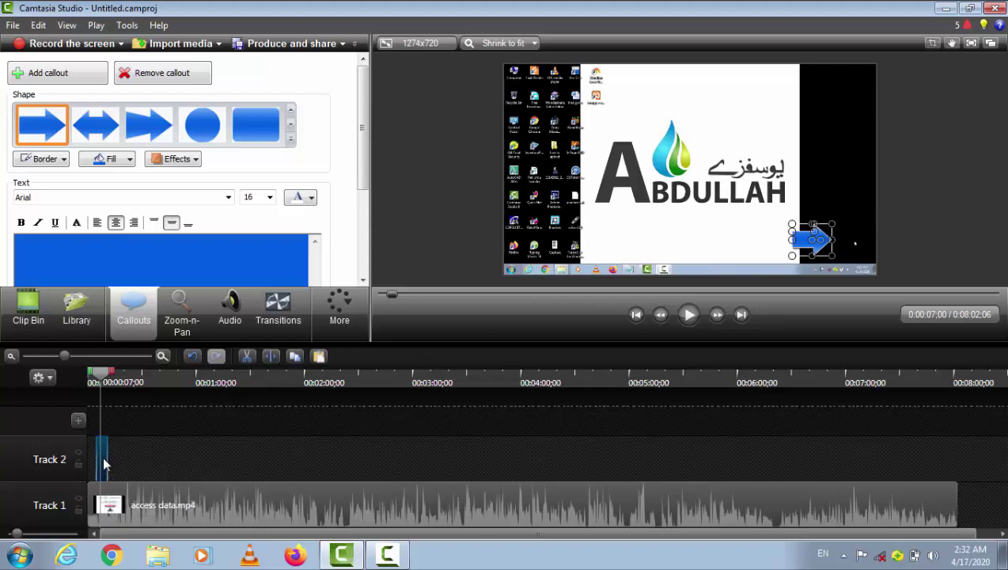
{"action": "key", "text": "Delete"}
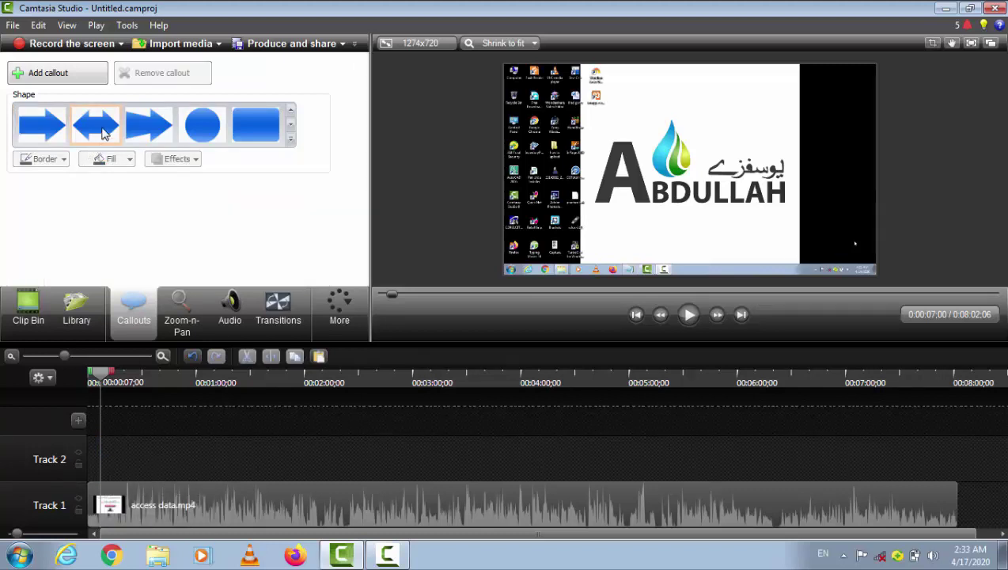
Add a Sketch Motion circle callout at 0:00:07;00 and play the video to 0:00:08;12 so the circle is drawn
{"action": "left_click", "coordinate": [292, 139]}
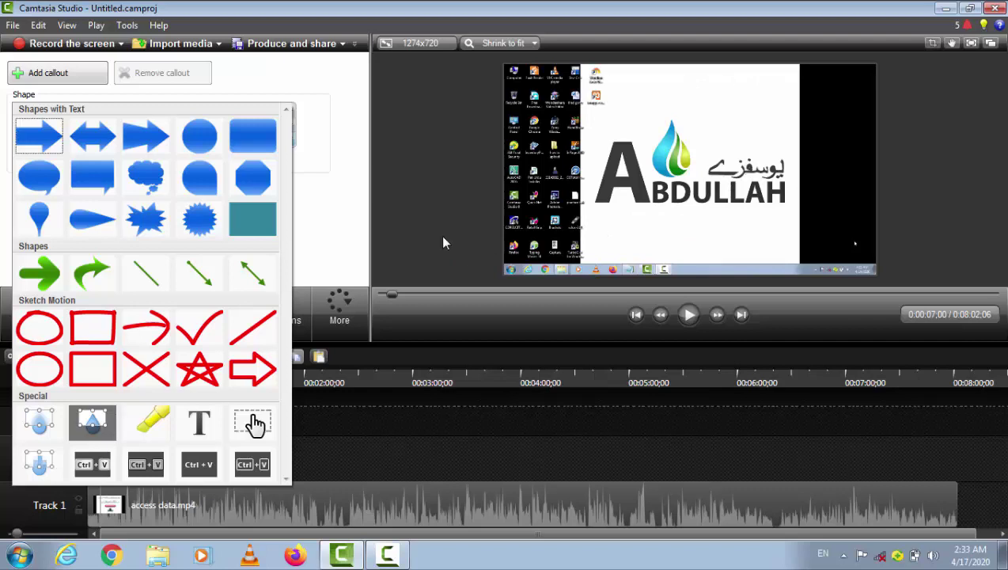
{"action": "left_click", "coordinate": [39, 329]}
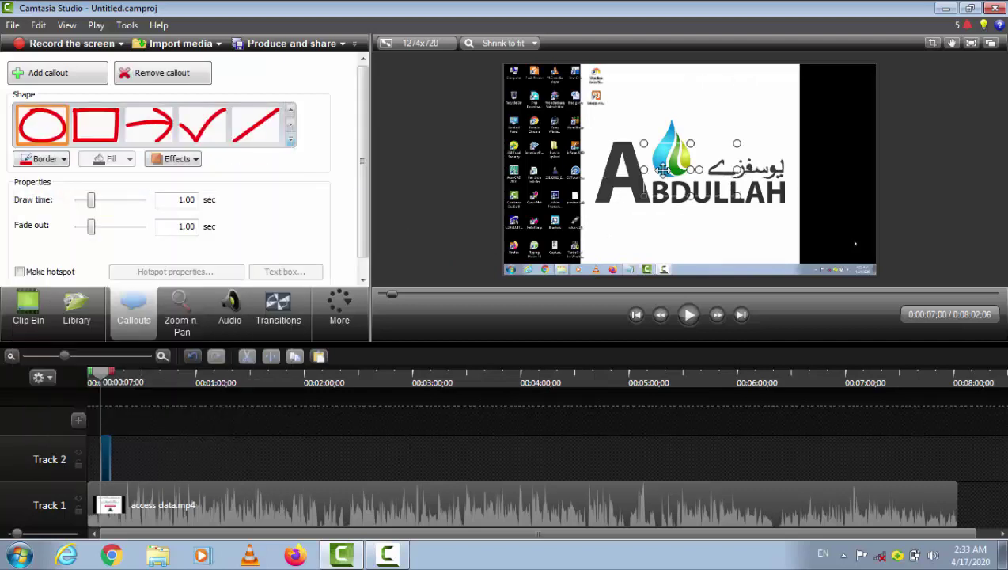
{"action": "left_click", "coordinate": [689, 315]}
{"action": "left_click", "coordinate": [689, 315]}
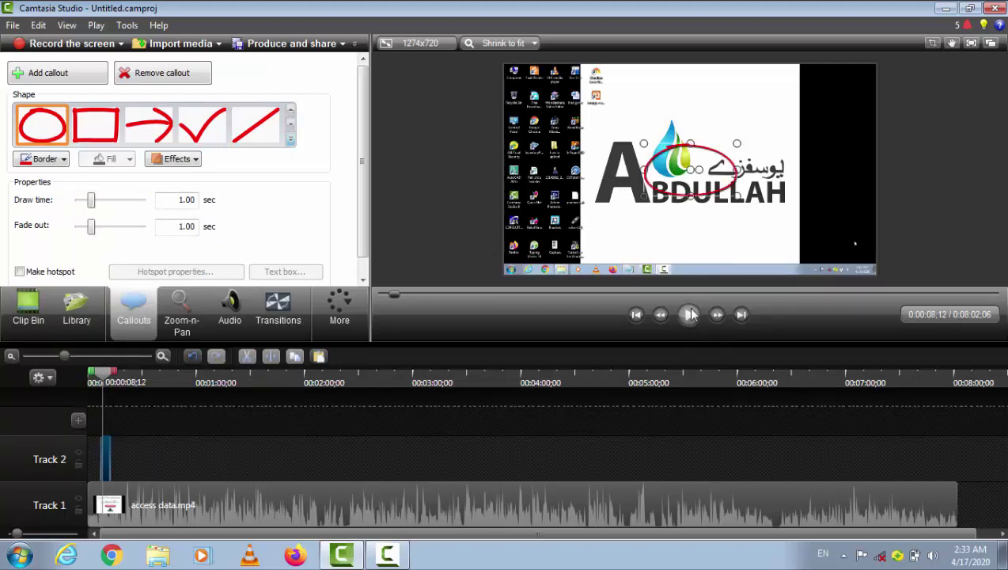
Enlarge the red circle callout on all sides and reposition it so it encloses the whole logo
{"action": "left_click_drag", "start_coordinate": [691, 196], "coordinate": [690, 220]}
{"action": "left_click_drag", "start_coordinate": [737, 181], "coordinate": [817, 181]}
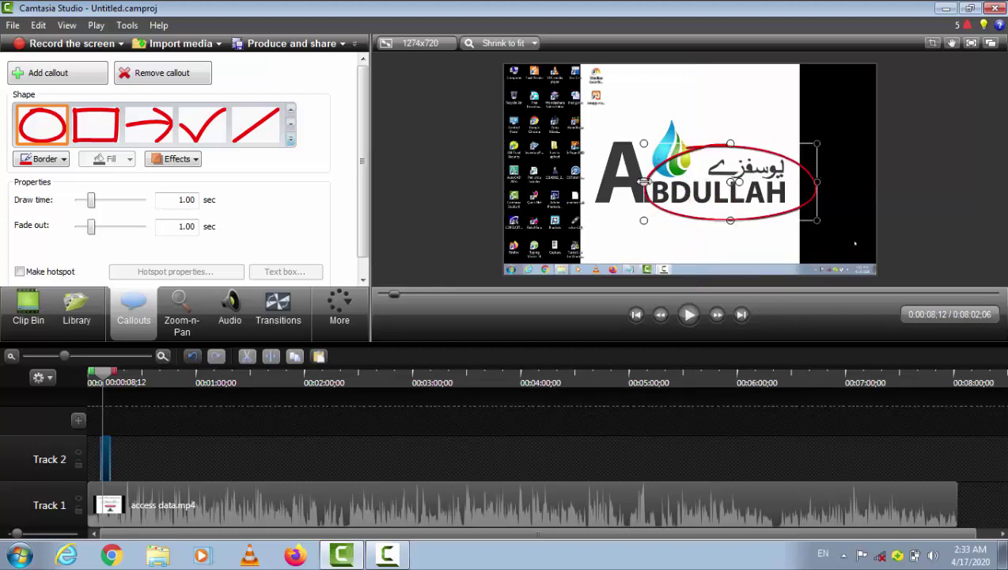
{"action": "left_click_drag", "start_coordinate": [643, 181], "coordinate": [580, 181]}
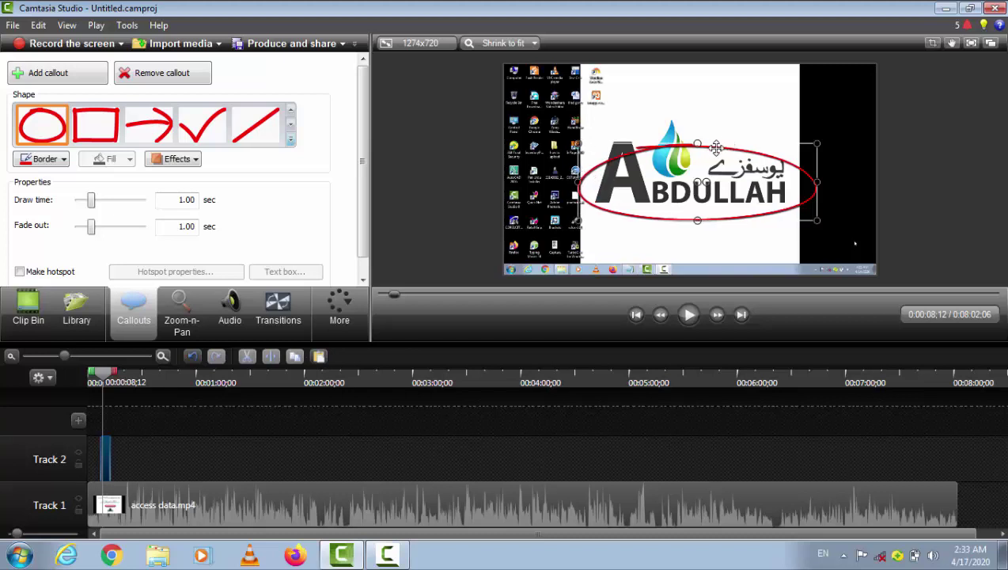
{"action": "left_click_drag", "start_coordinate": [697, 141], "coordinate": [676, 95]}
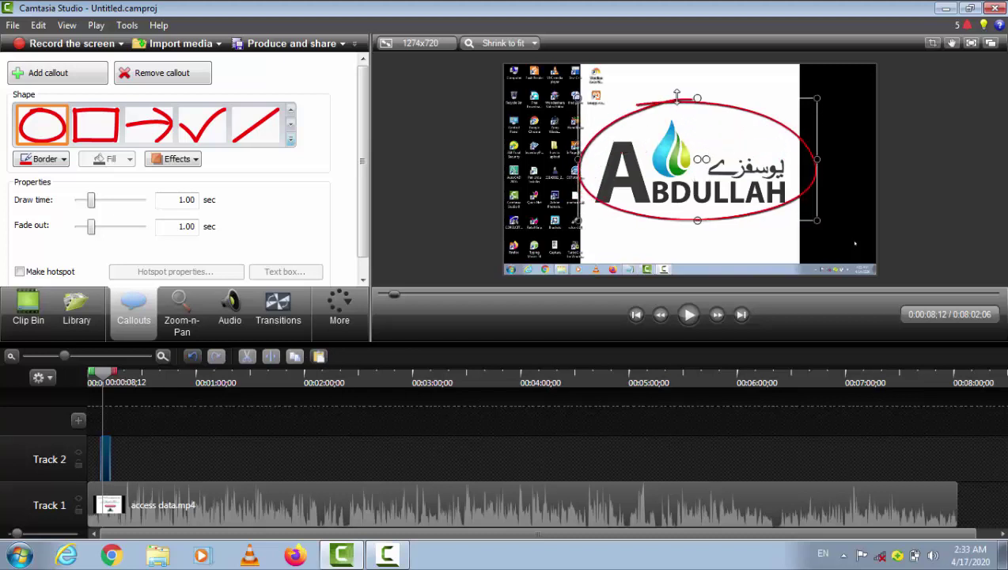
{"action": "left_click_drag", "start_coordinate": [700, 177], "coordinate": [700, 191]}
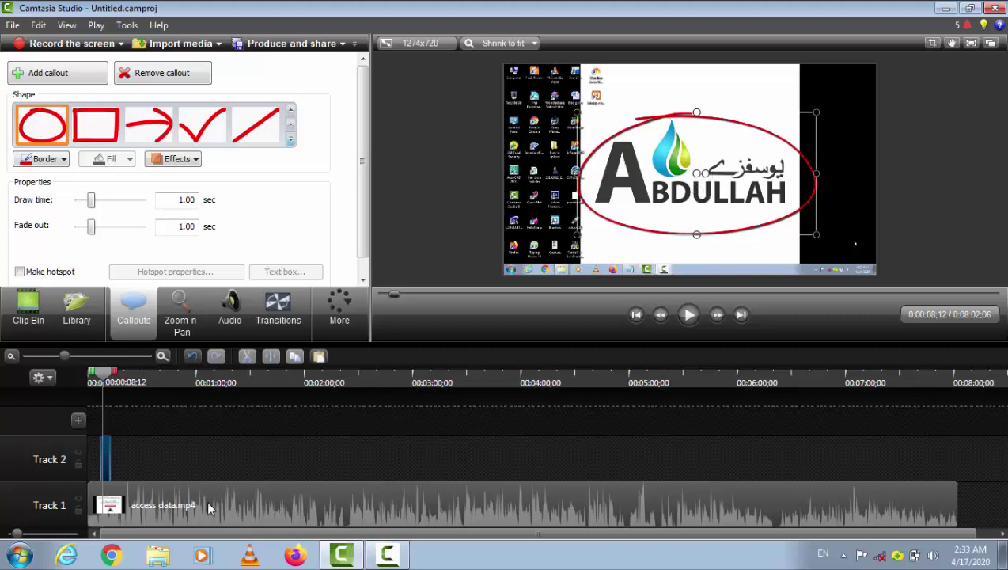
Preview the circle callout's drawing animation from 0:00:02;07 and pause at 0:00:10;17
{"action": "left_click_drag", "start_coordinate": [98, 376], "coordinate": [89, 378]}
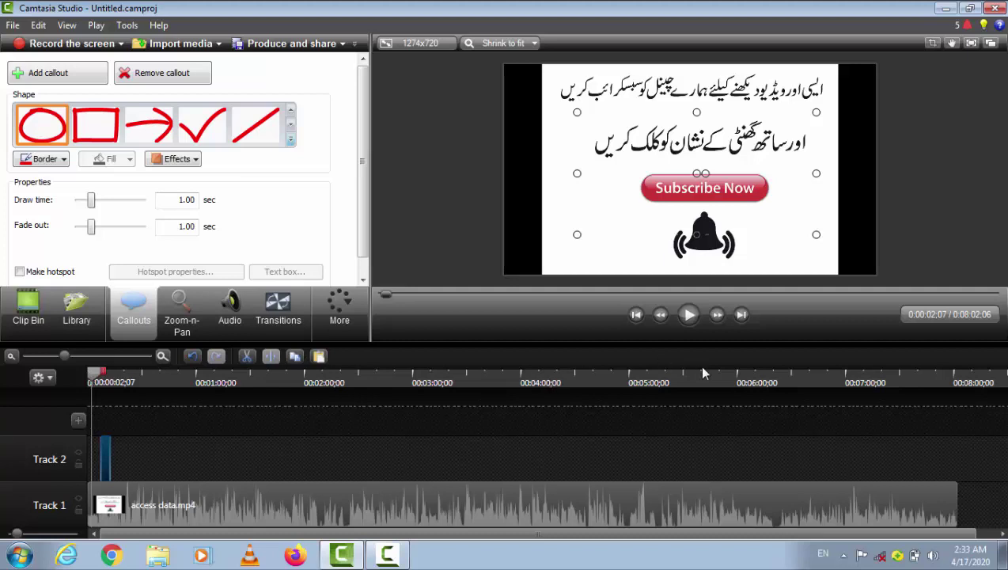
{"action": "left_click", "coordinate": [689, 316]}
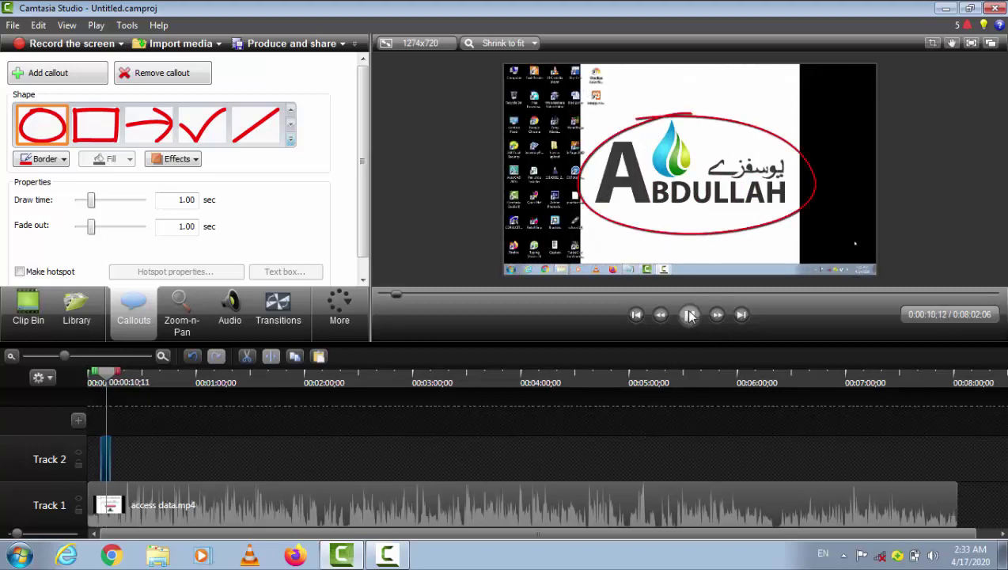
{"action": "left_click", "coordinate": [690, 316]}
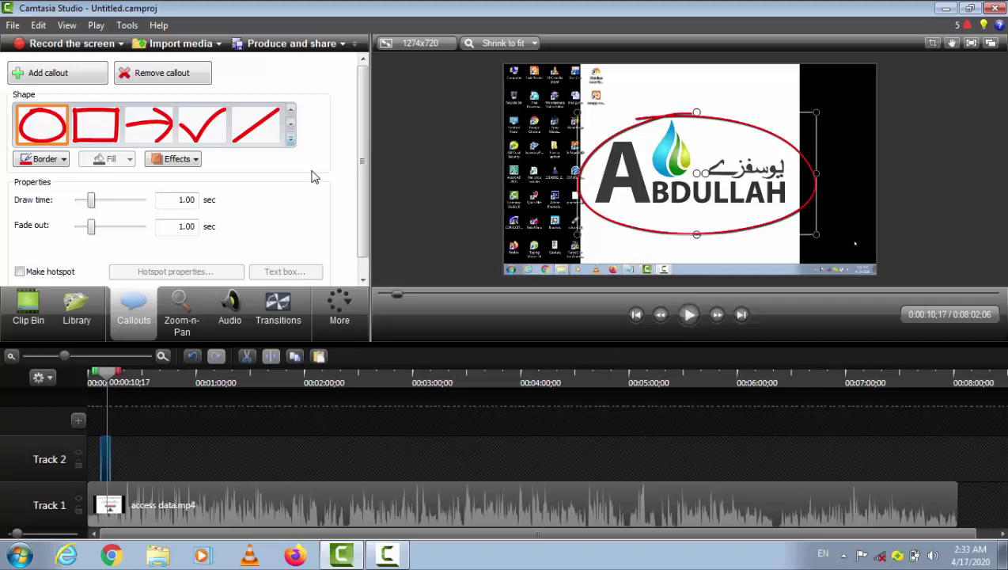
Change the circle callout around the logo to a Blur callout and deselect it
{"action": "left_click", "coordinate": [289, 141]}
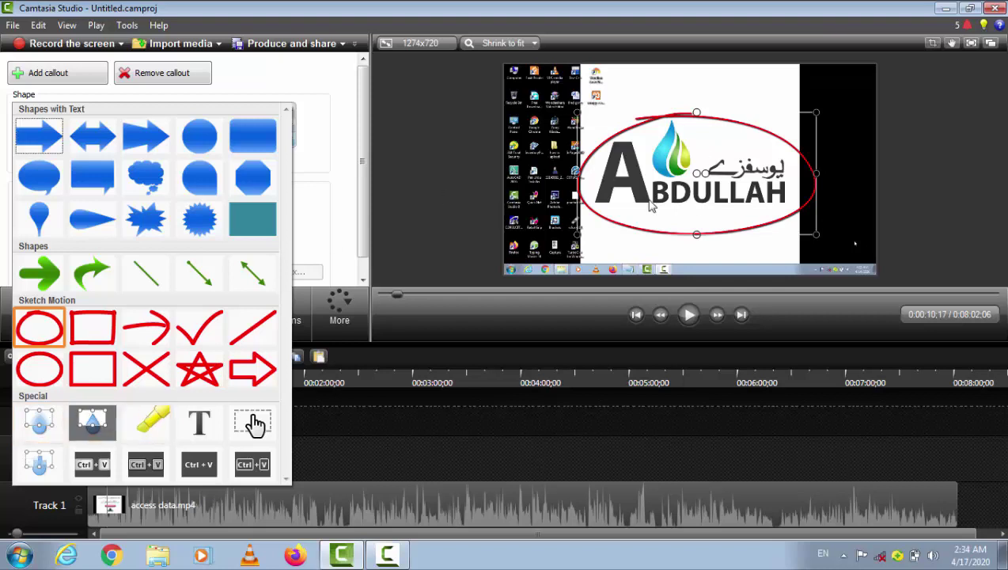
{"action": "left_click", "coordinate": [40, 421]}
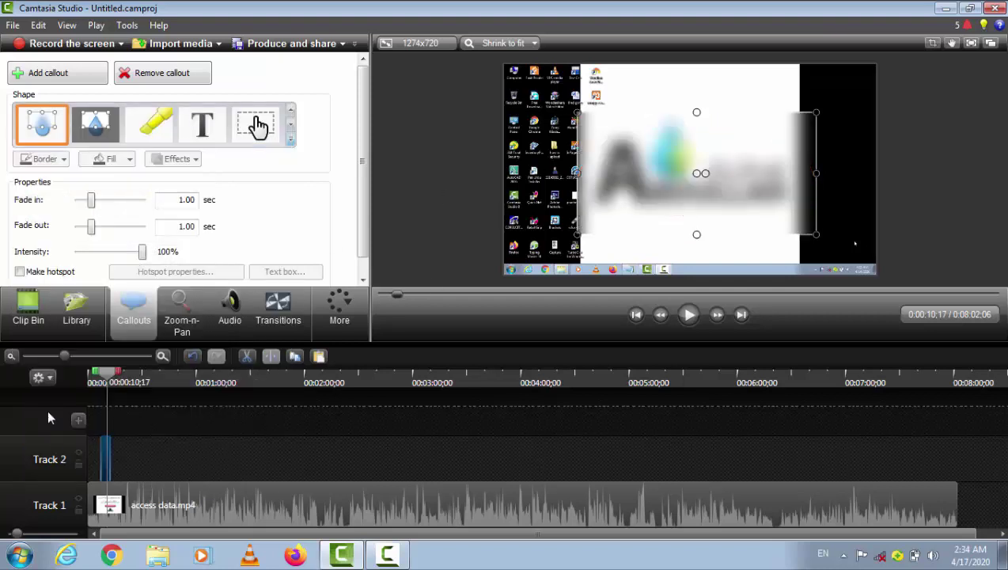
{"action": "left_click", "coordinate": [847, 168]}
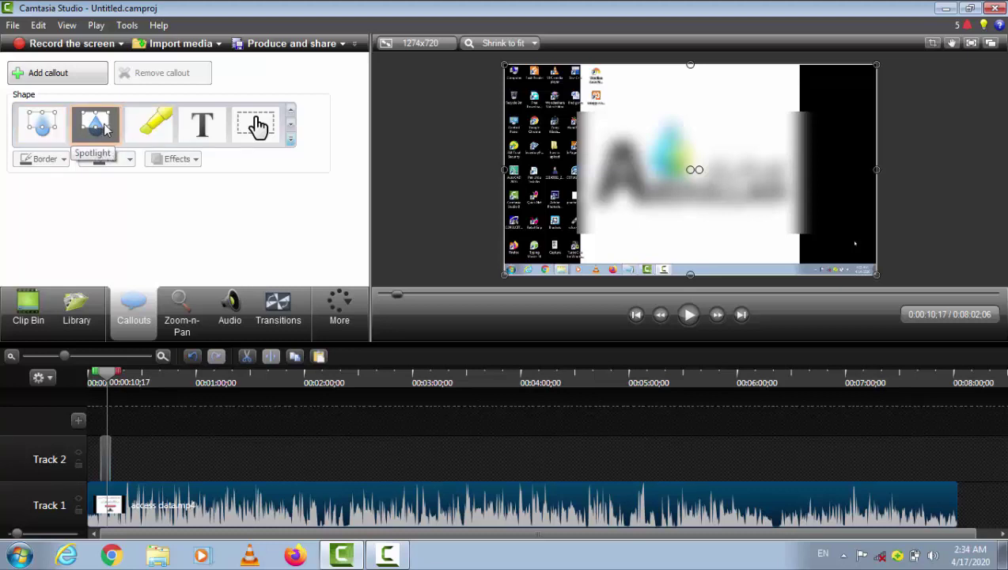
Add a Spotlight callout at 0:00:10;17 and move it above the logo, to the upper edge of the video frame
{"action": "left_click", "coordinate": [96, 129]}
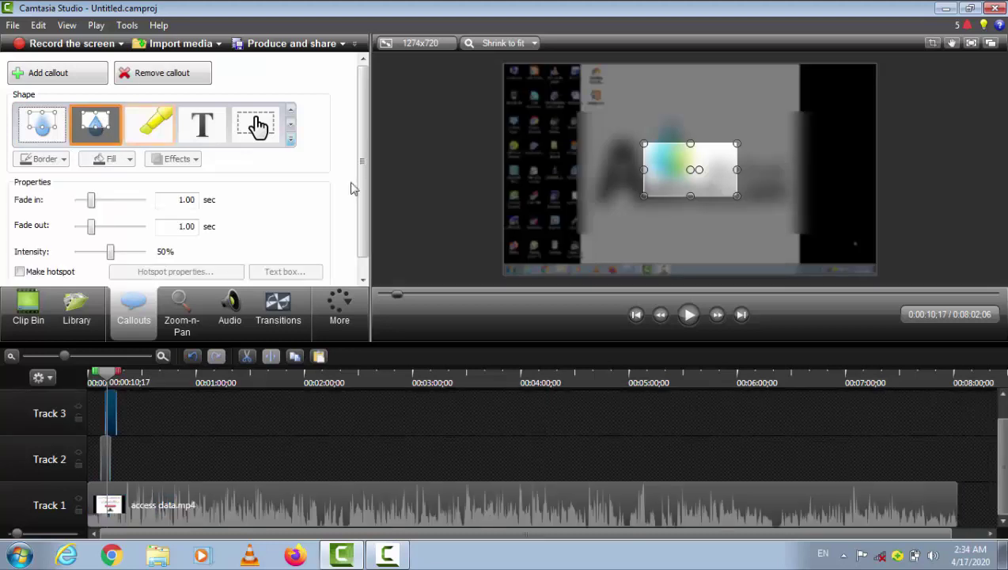
{"action": "left_click", "coordinate": [707, 210]}
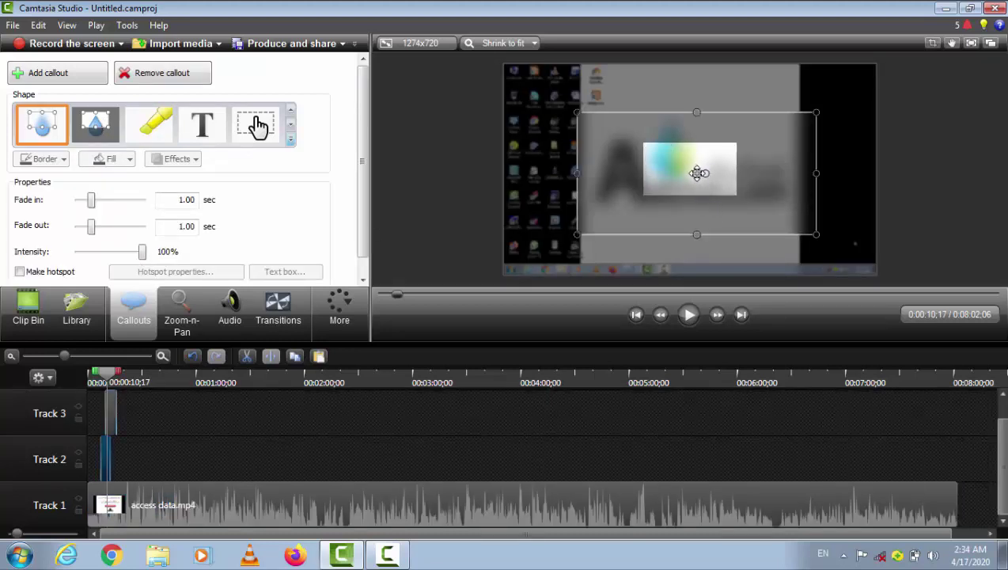
{"action": "left_click_drag", "start_coordinate": [696, 173], "coordinate": [702, 52]}
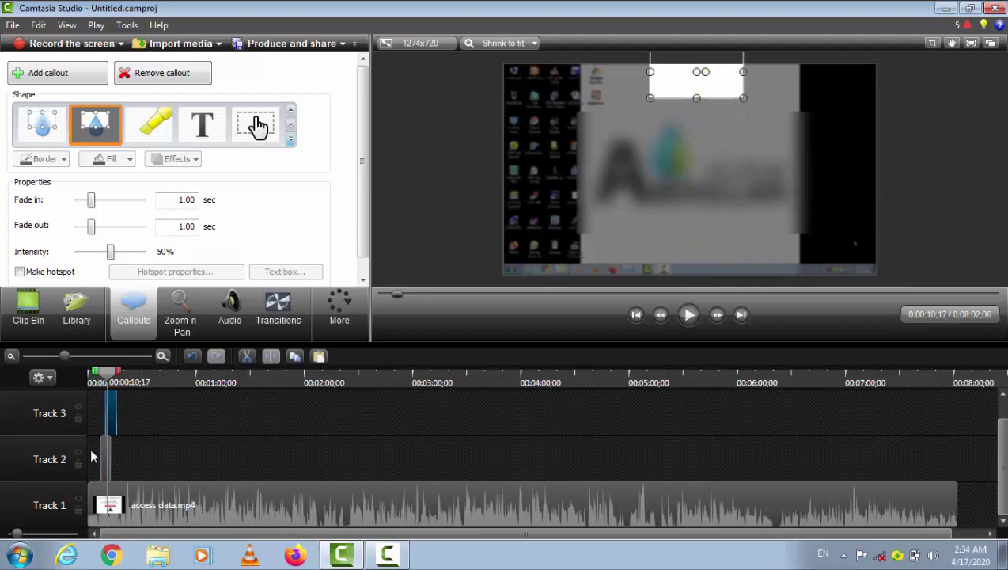
Delete the Blur callout from Track 2
{"action": "left_click", "coordinate": [110, 451]}
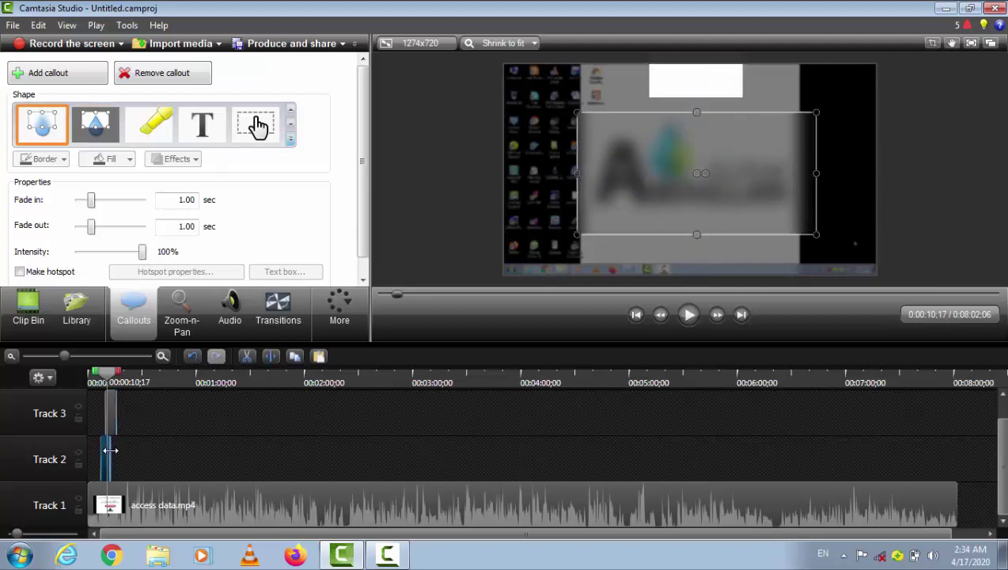
{"action": "key", "text": "Delete"}
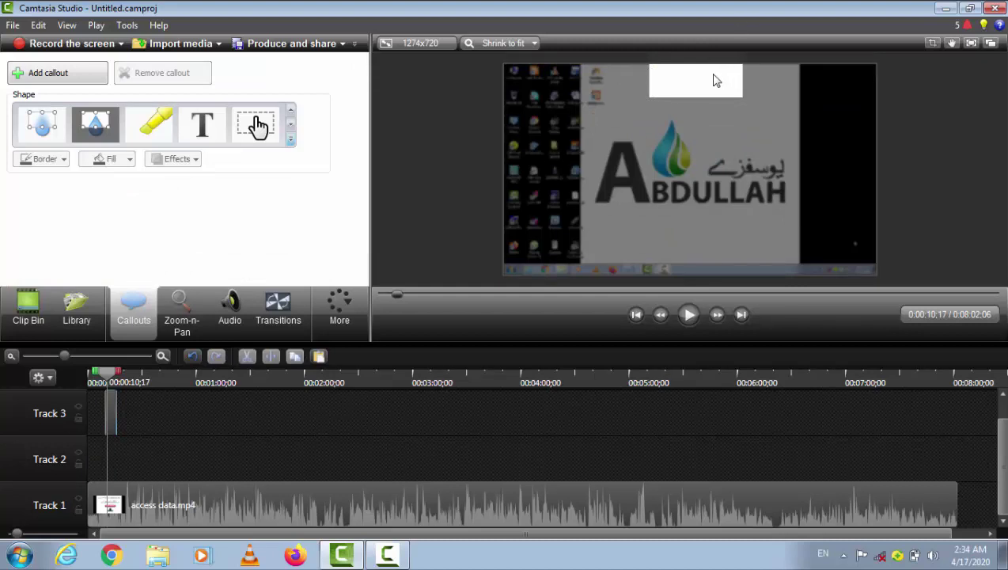
Move the Spotlight callout onto the logo, stretch it across the logo's full width and height, and shift it slightly down
{"action": "left_click_drag", "start_coordinate": [698, 84], "coordinate": [693, 168]}
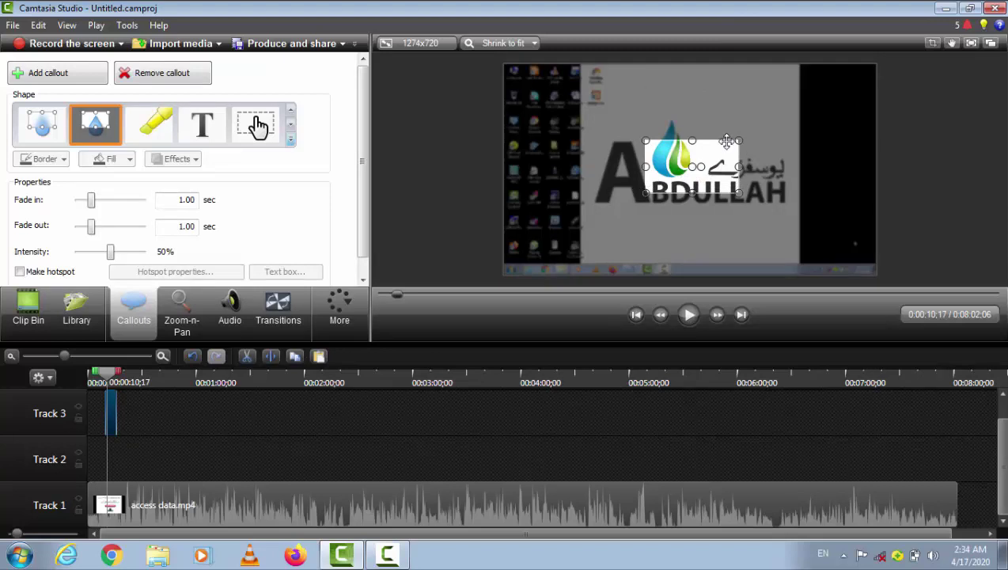
{"action": "left_click_drag", "start_coordinate": [693, 170], "coordinate": [797, 164]}
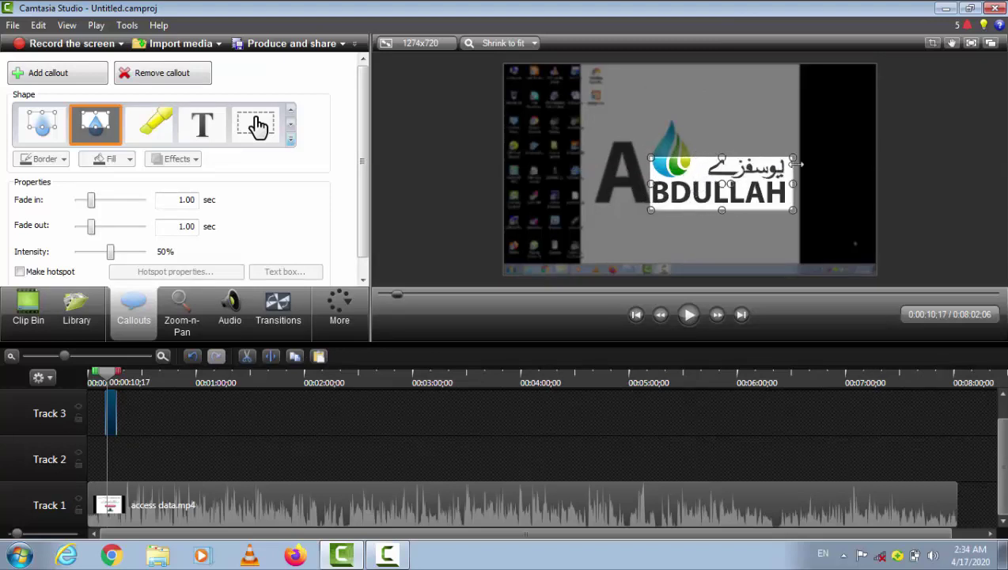
{"action": "left_click_drag", "start_coordinate": [651, 184], "coordinate": [595, 191]}
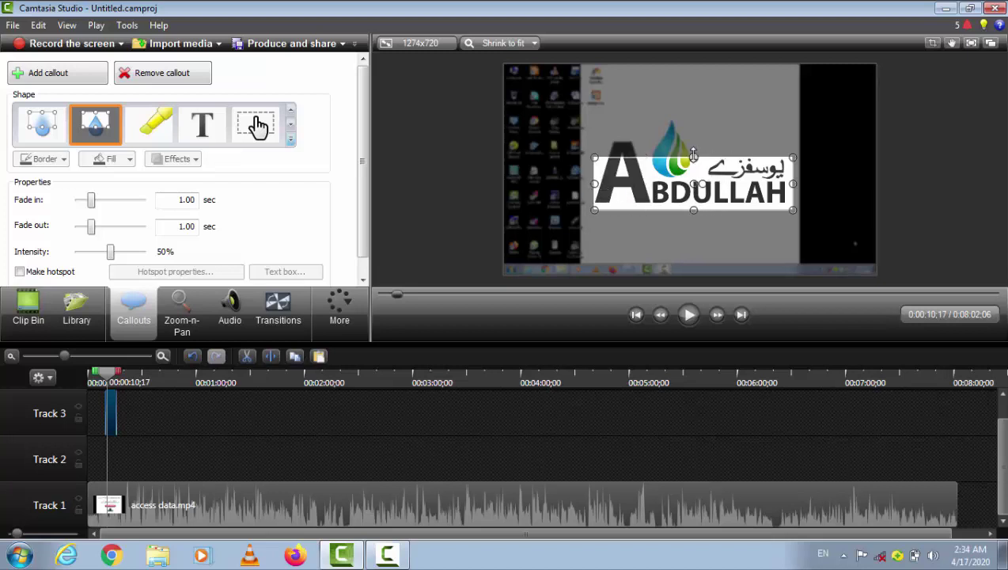
{"action": "left_click_drag", "start_coordinate": [693, 158], "coordinate": [683, 123]}
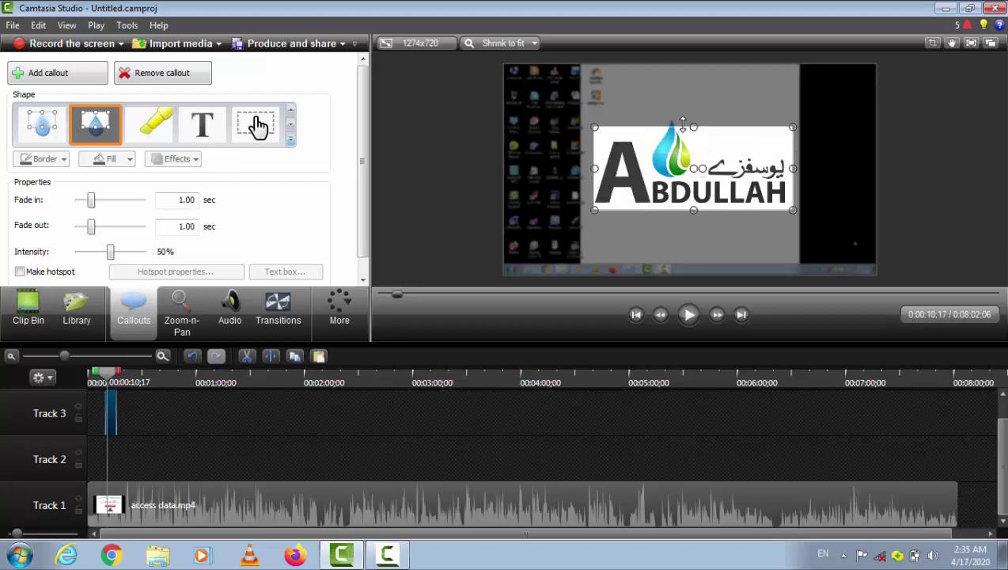
{"action": "left_click", "coordinate": [712, 228]}
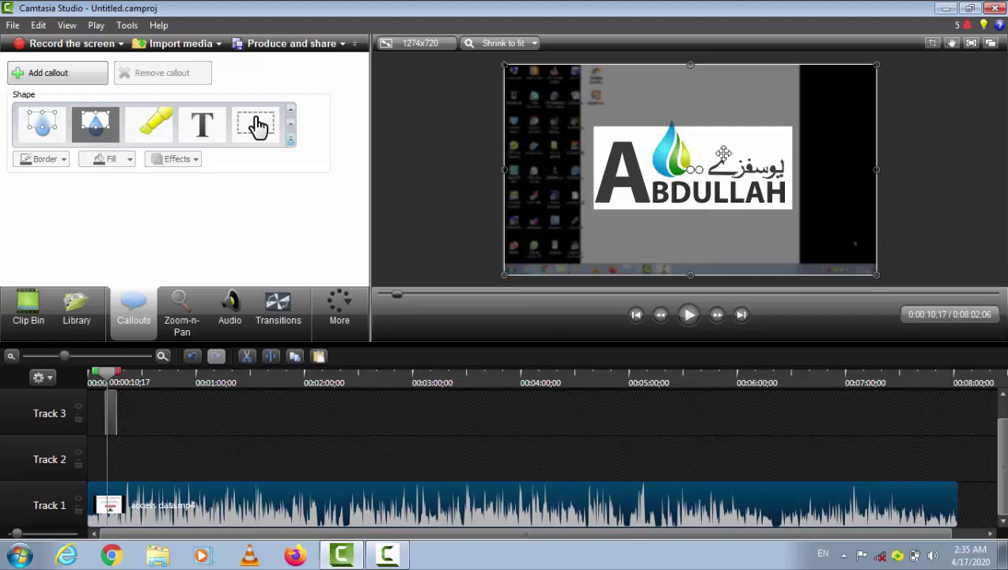
{"action": "mouse_move", "coordinate": [697, 162]}
{"action": "left_mouse_down"}
{"action": "mouse_move", "coordinate": [696, 96]}
{"action": "mouse_move", "coordinate": [630, 113]}
{"action": "mouse_move", "coordinate": [610, 100]}
{"action": "mouse_move", "coordinate": [609, 166]}
{"action": "mouse_move", "coordinate": [658, 148]}
{"action": "mouse_move", "coordinate": [706, 182]}
{"action": "mouse_move", "coordinate": [696, 169]}
{"action": "mouse_move", "coordinate": [698, 177]}
{"action": "left_mouse_up"}
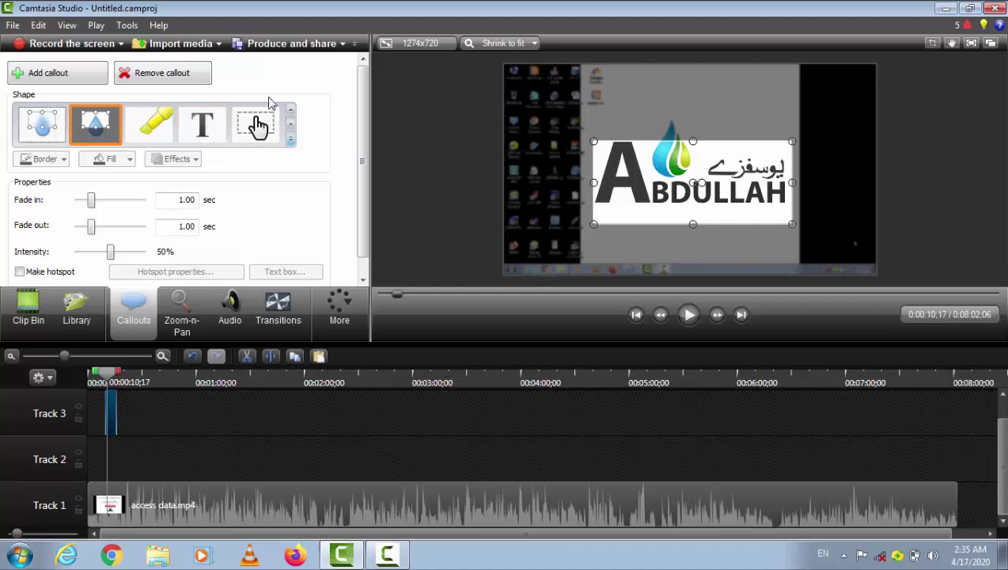
Change the Spotlight callout to a Text callout and reduce it to a narrow strip below the logo
{"action": "left_click", "coordinate": [204, 121]}
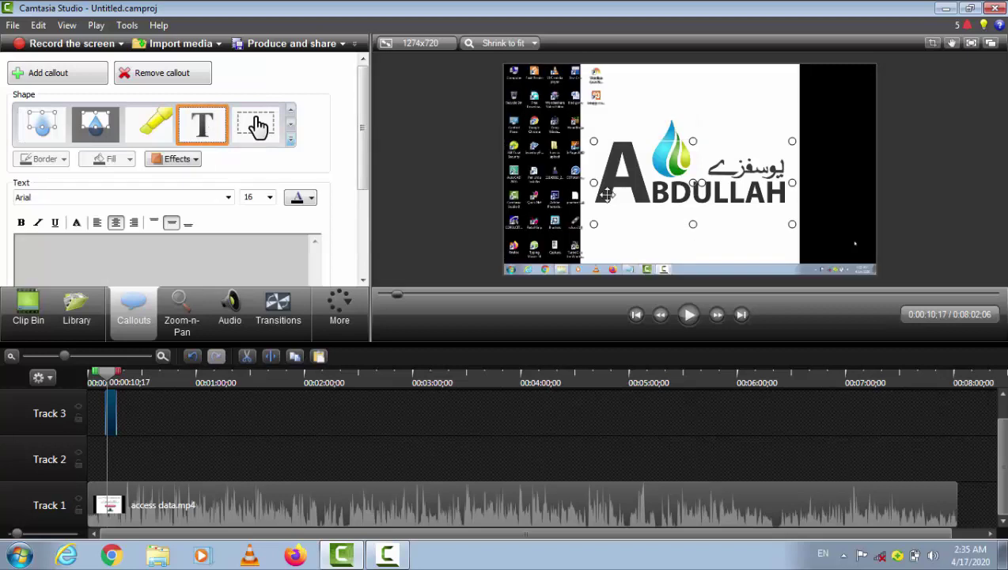
{"action": "left_click_drag", "start_coordinate": [683, 188], "coordinate": [711, 190]}
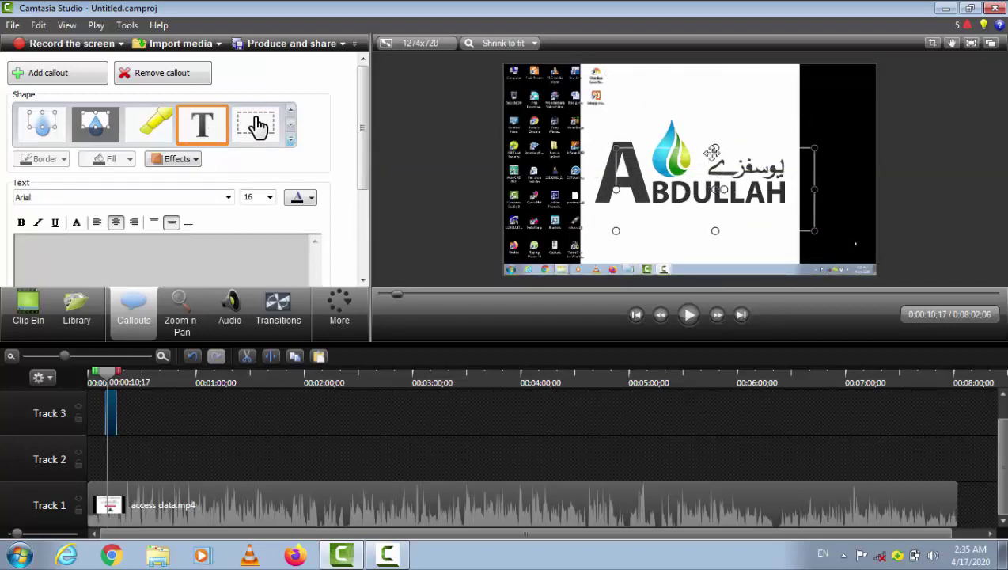
{"action": "left_click_drag", "start_coordinate": [715, 149], "coordinate": [685, 231]}
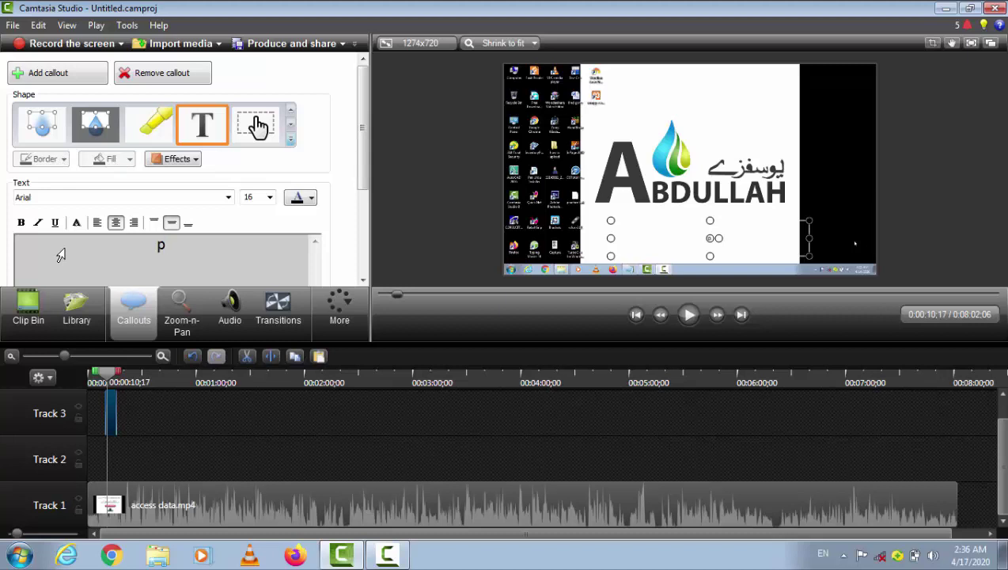
Enter "plx subscribe my channel" as the text of the callout below the logo
{"action": "type", "text": "x subscribe mu"}
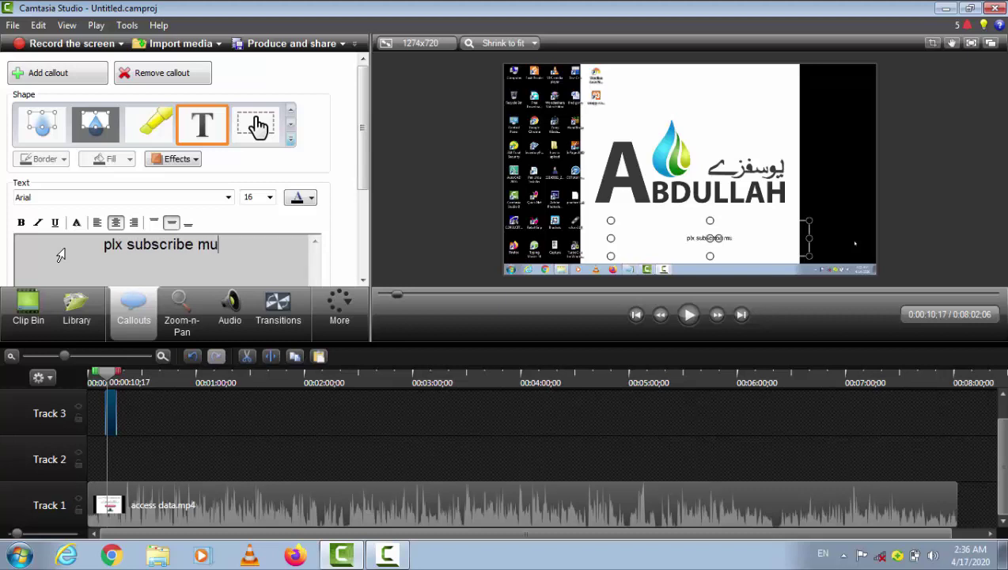
{"action": "key", "text": "BackSpace"}
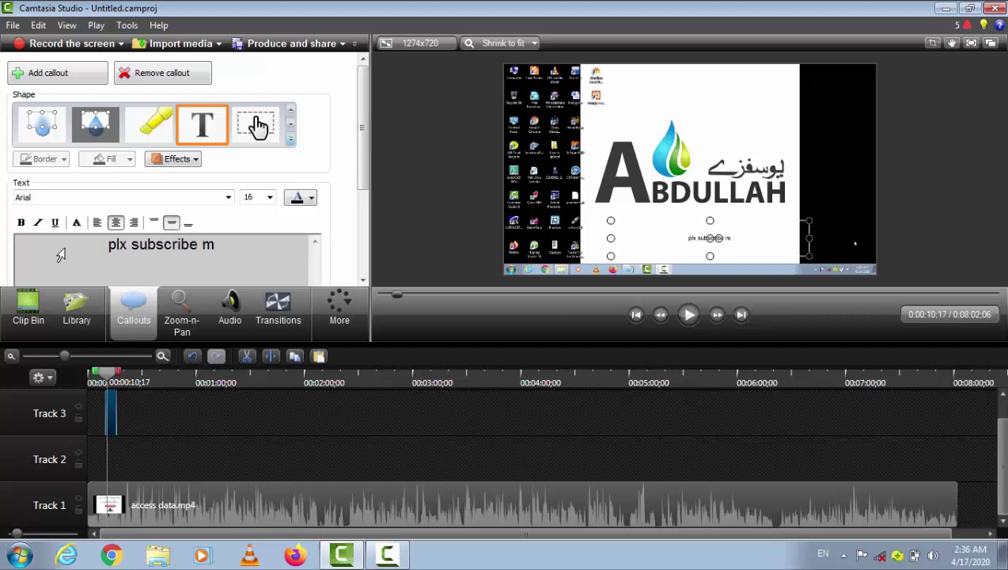
{"action": "type", "text": "y channel"}
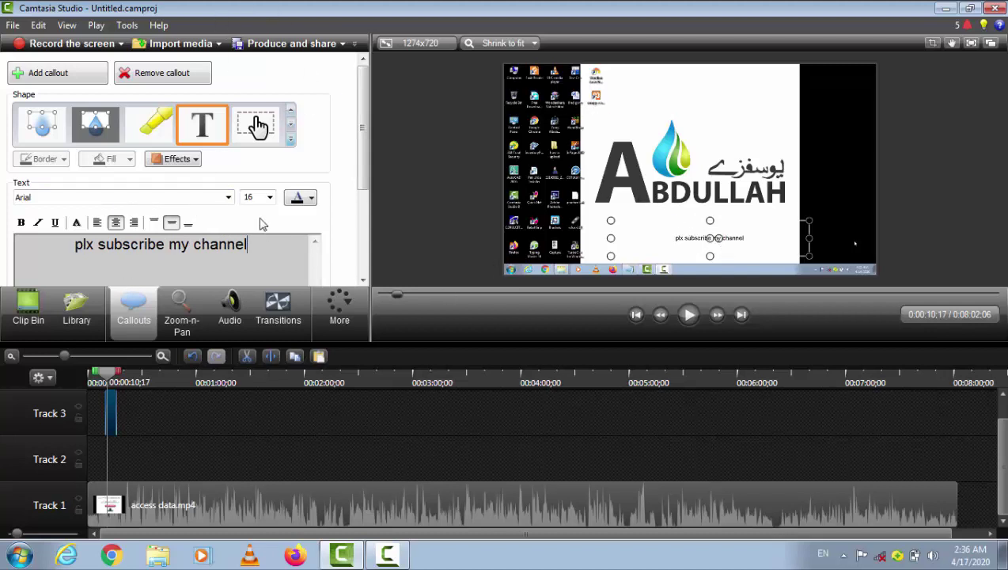
Make the whole callout text bold, try left alignment and return it to centre alignment
{"action": "left_click_drag", "start_coordinate": [236, 247], "coordinate": [77, 250]}
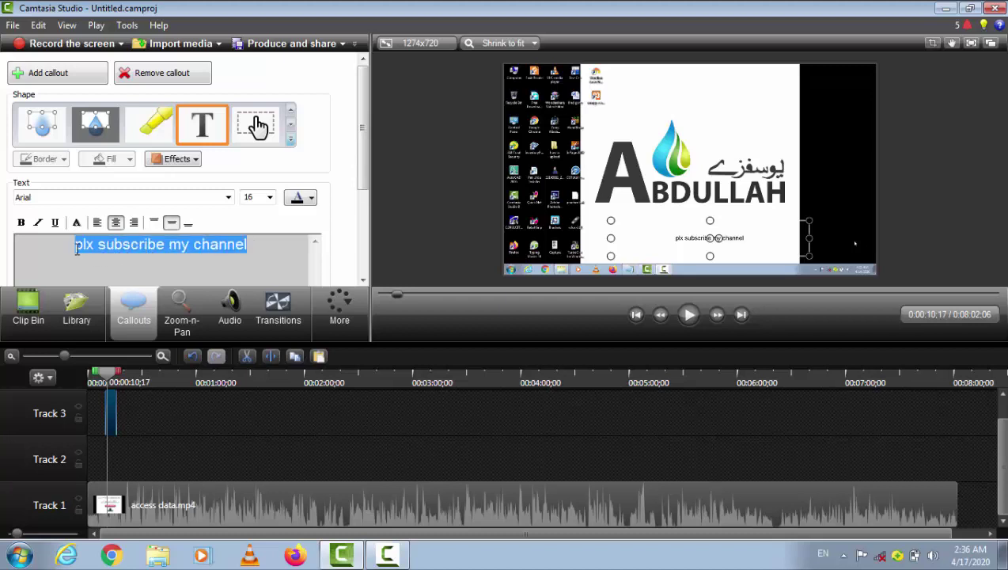
{"action": "left_click", "coordinate": [21, 222]}
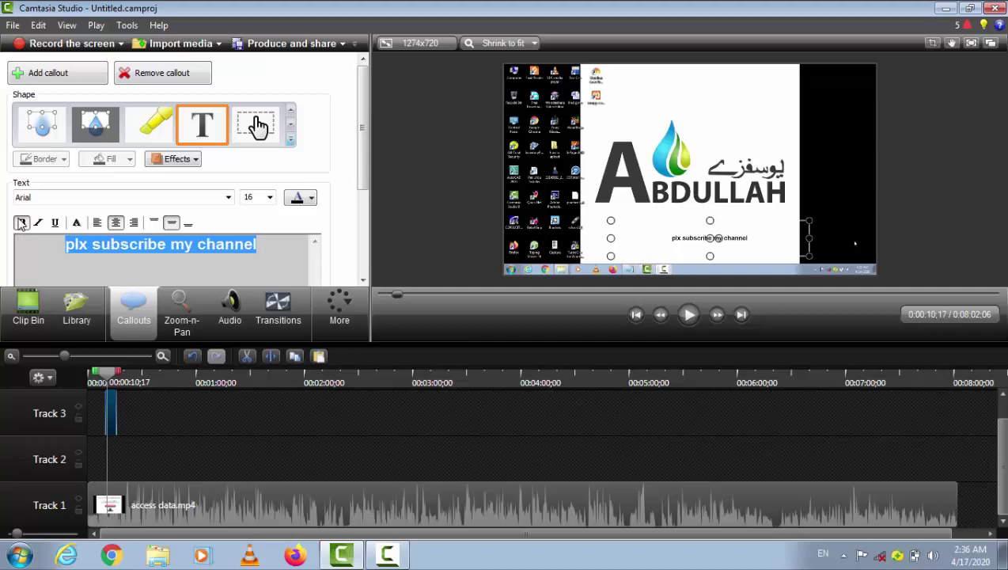
{"action": "left_click", "coordinate": [98, 223]}
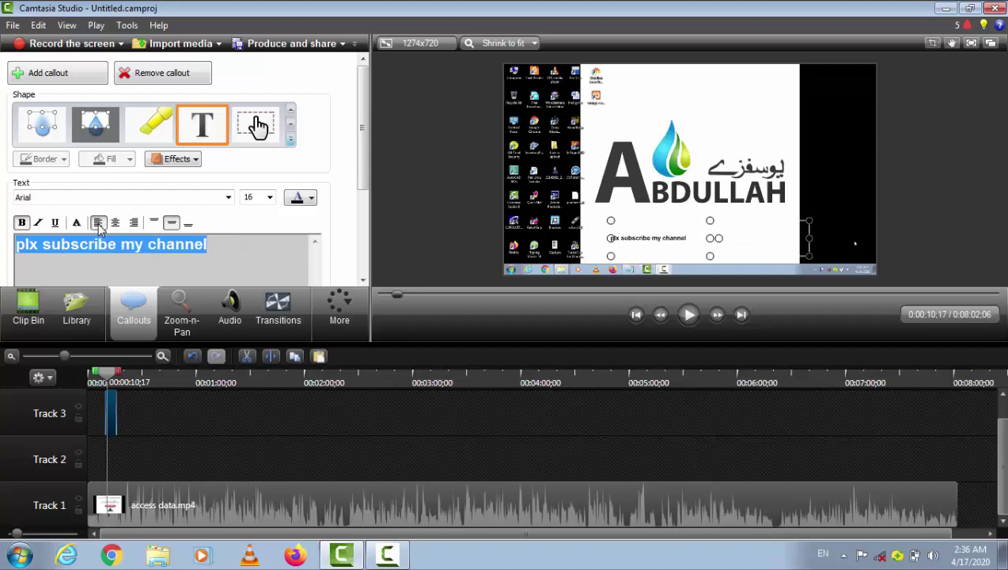
{"action": "left_click", "coordinate": [115, 223]}
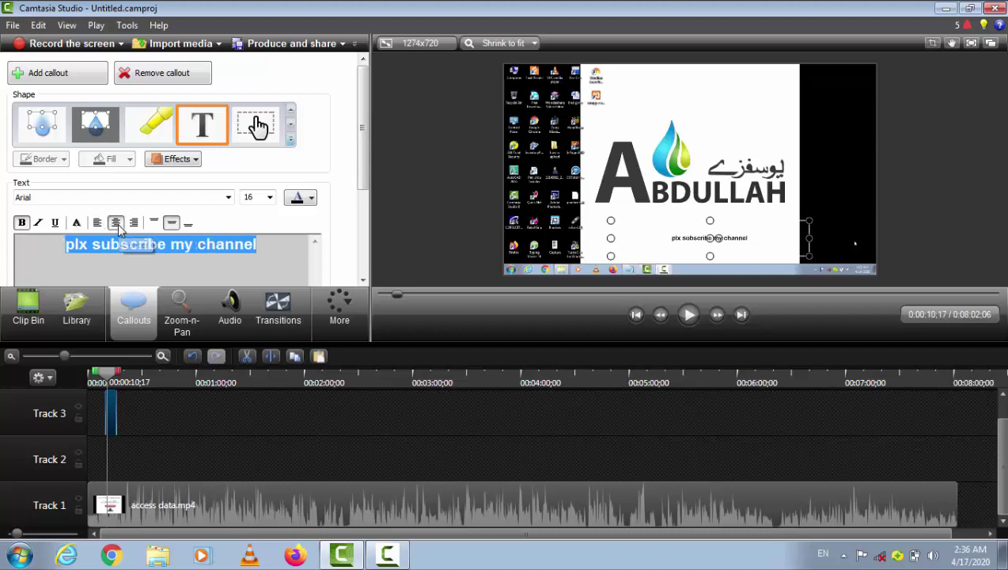
Set the callout text to size 28 and colour it dark red
{"action": "left_click", "coordinate": [269, 198]}
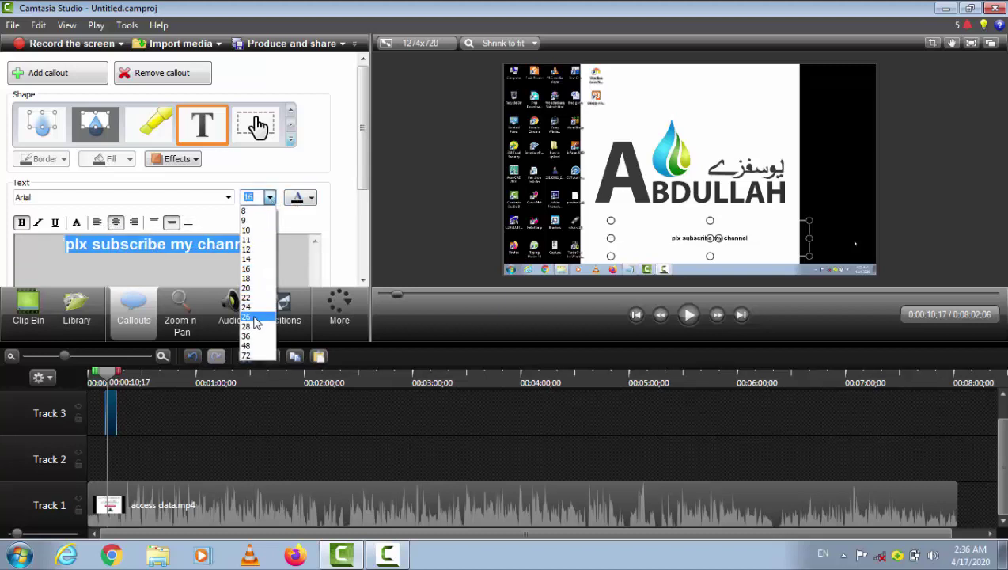
{"action": "left_click", "coordinate": [251, 326]}
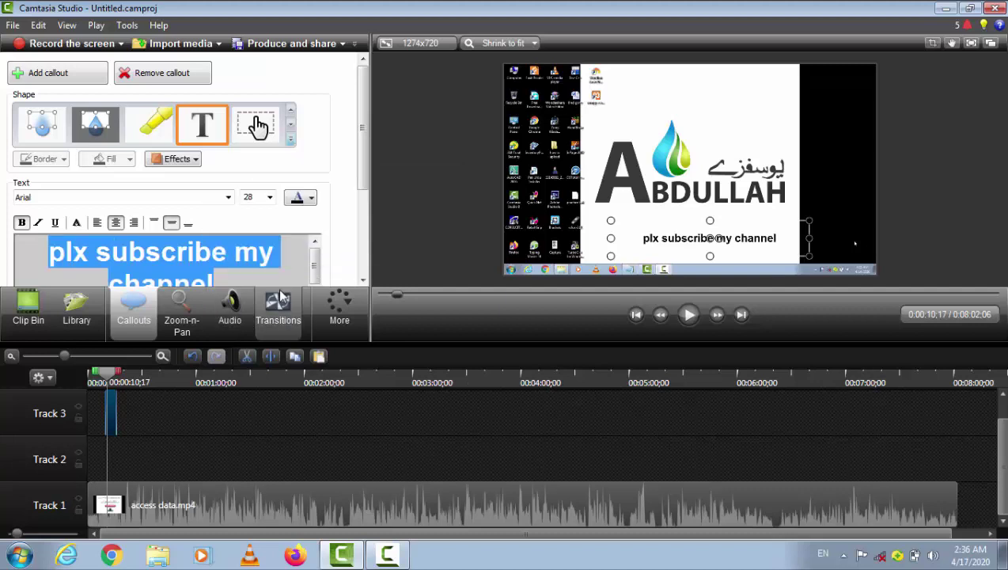
{"action": "left_click", "coordinate": [310, 198]}
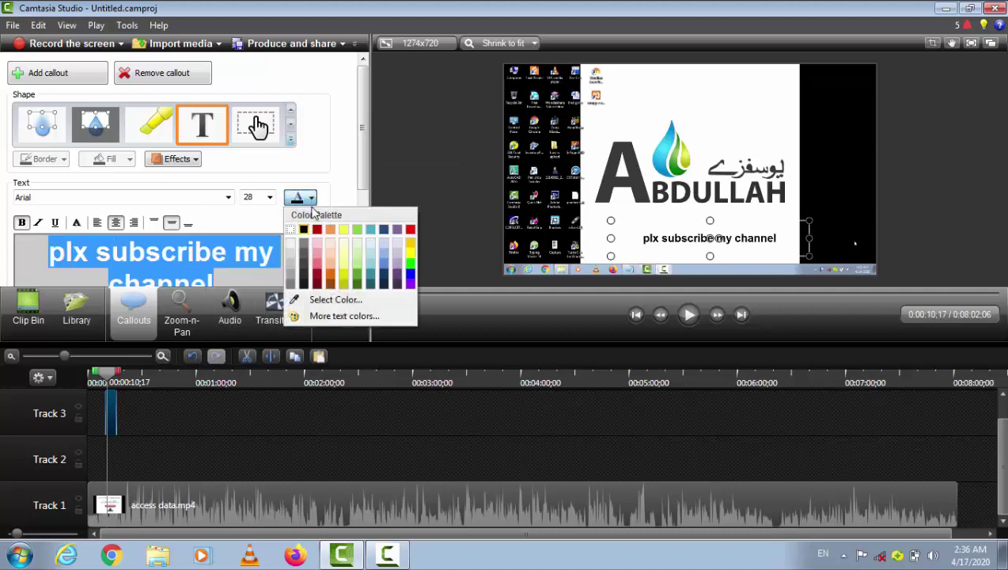
{"action": "left_click", "coordinate": [317, 238]}
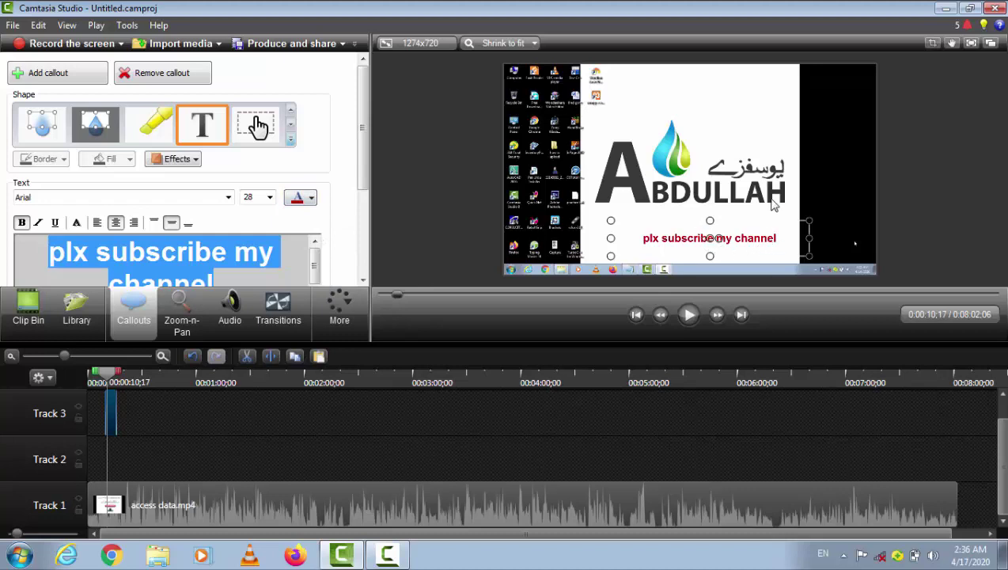
{"action": "left_click", "coordinate": [774, 205]}
{"action": "left_click", "coordinate": [704, 237]}
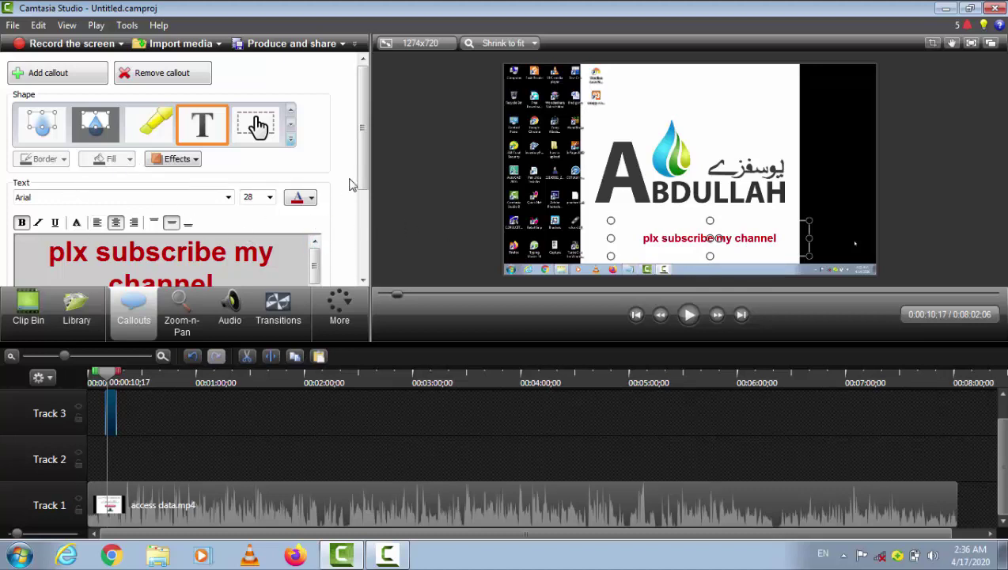
Try bottom and top vertical alignment for the callout text and return it to middle alignment
{"action": "left_click_drag", "start_coordinate": [363, 162], "coordinate": [367, 278]}
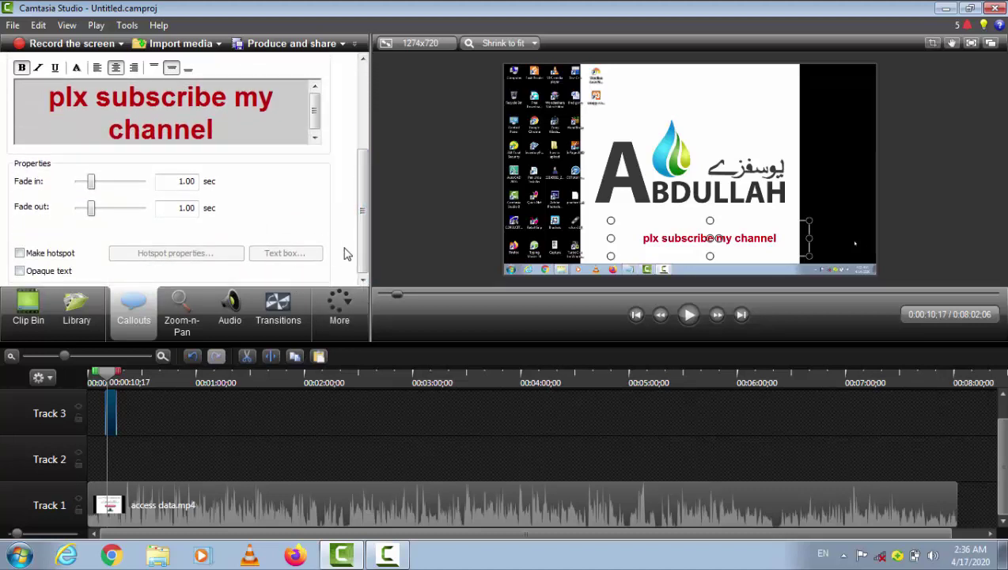
{"action": "scroll", "coordinate": [366, 245], "scroll_direction": "up", "scroll_amount": 5}
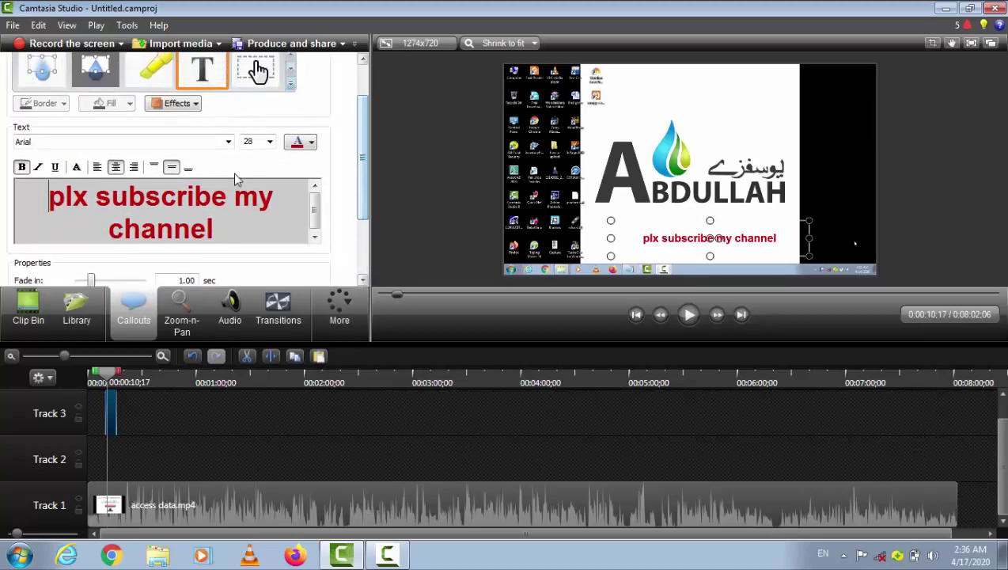
{"action": "left_click", "coordinate": [188, 168]}
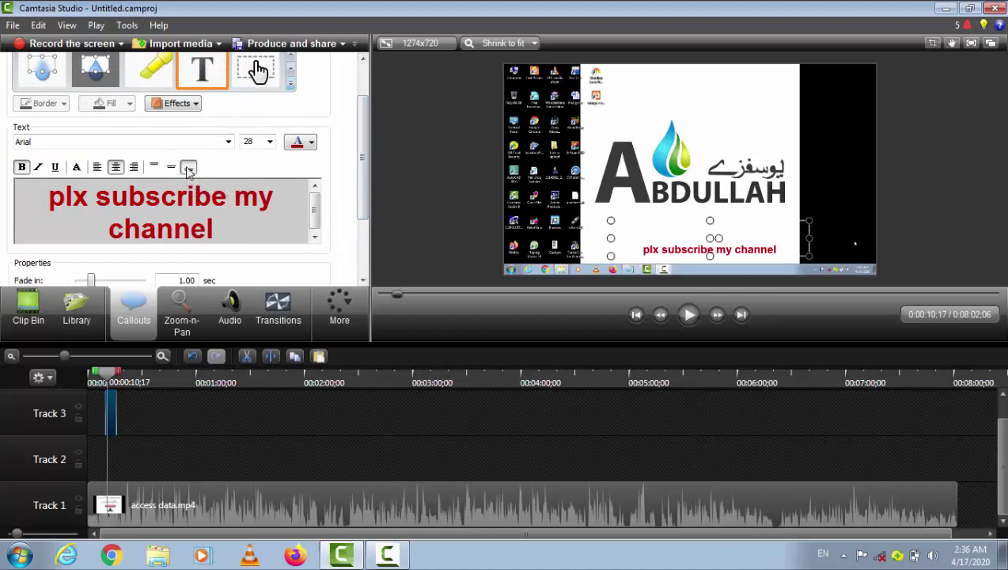
{"action": "left_click", "coordinate": [155, 169]}
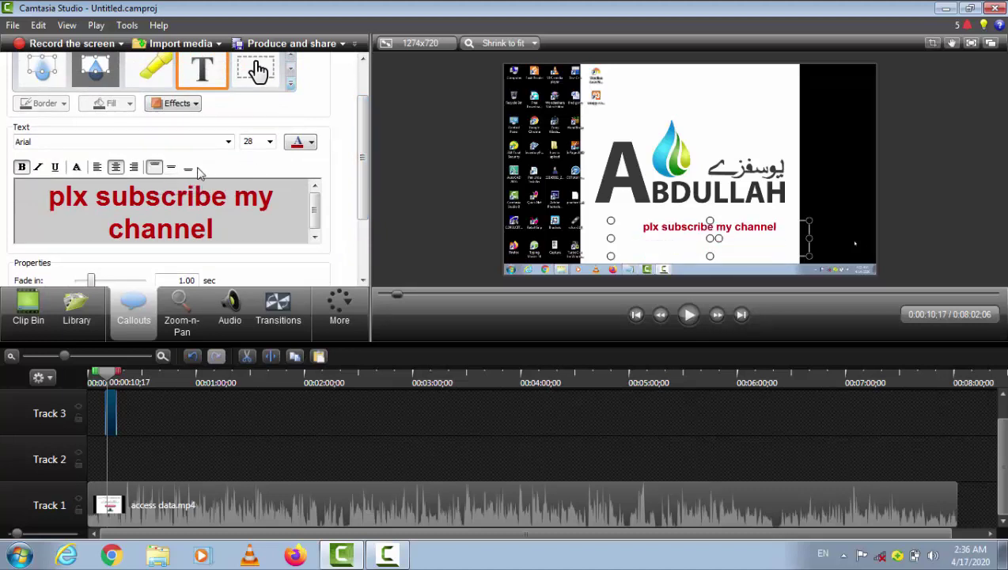
{"action": "left_click", "coordinate": [172, 168]}
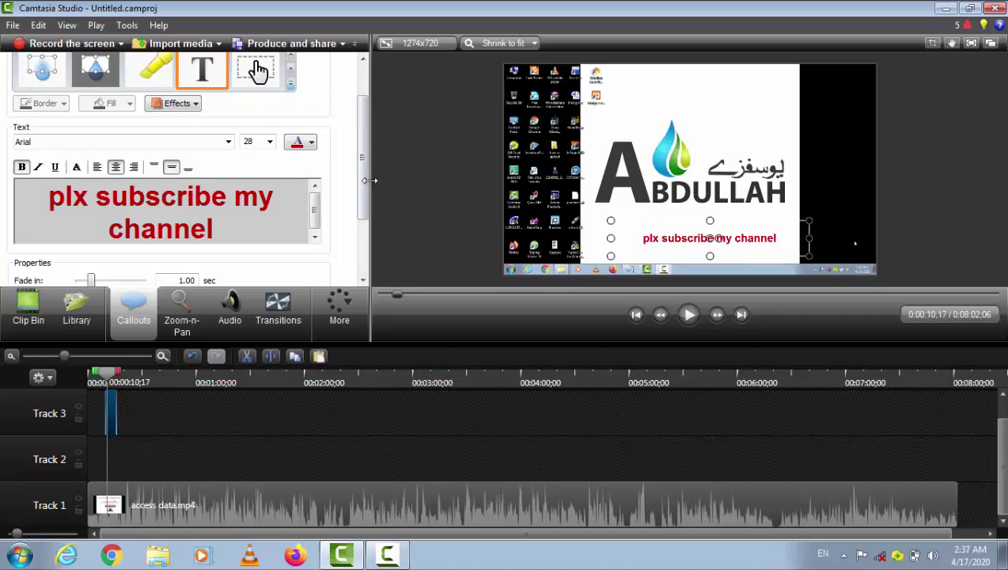
Remove the Text callout from Track 3
{"action": "left_click_drag", "start_coordinate": [365, 174], "coordinate": [365, 117]}
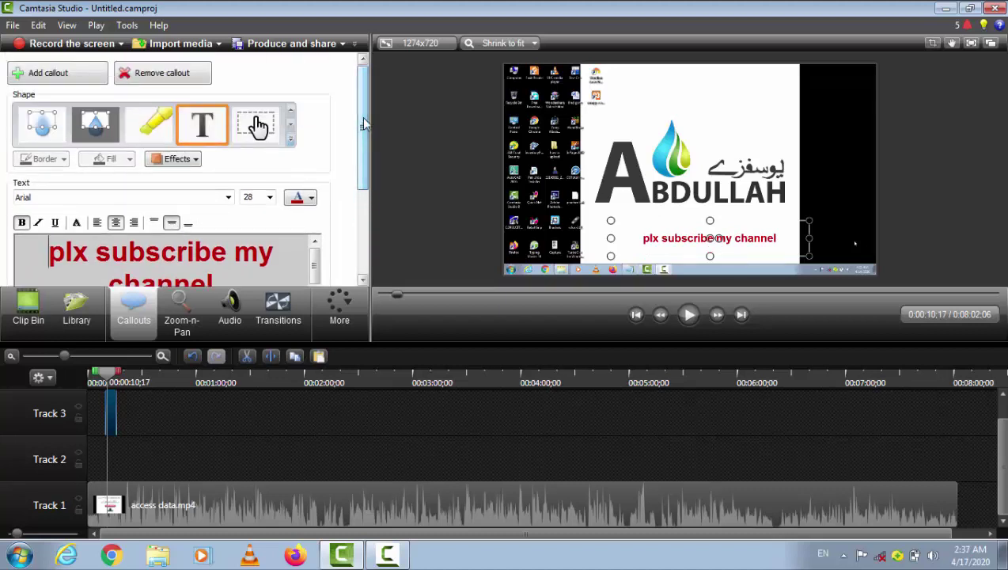
{"action": "left_click", "coordinate": [136, 74]}
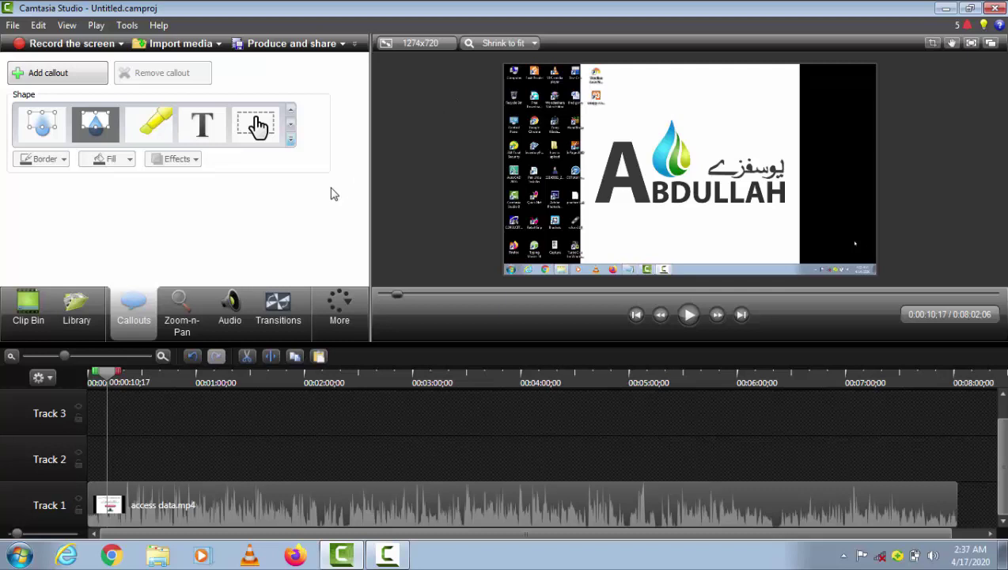
Add an audio fade-in and fade-out to access data.mp4 on Track 1, and lengthen the fade-out by starting it earlier
{"action": "left_click", "coordinate": [231, 315]}
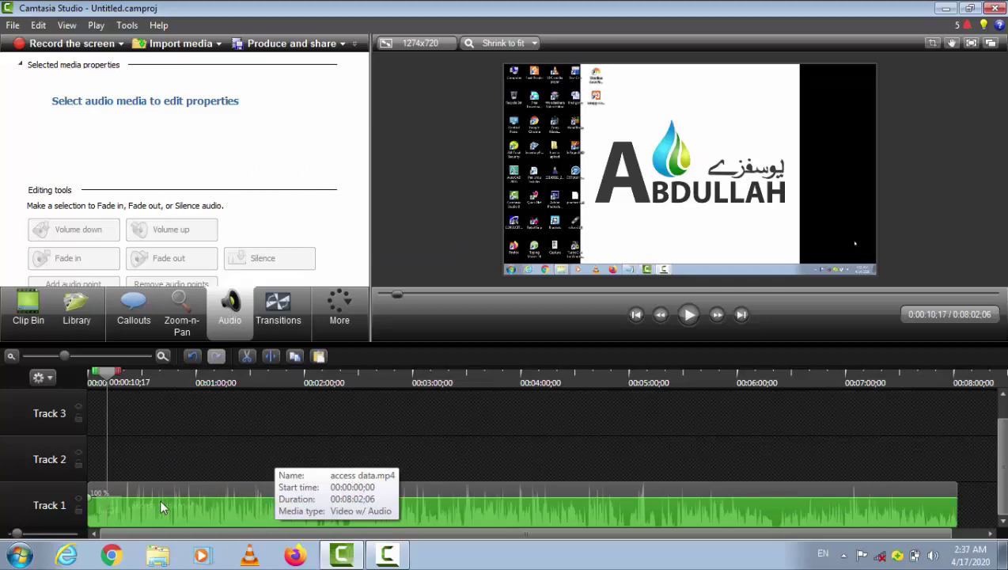
{"action": "mouse_move", "coordinate": [91, 502]}
{"action": "left_mouse_down"}
{"action": "mouse_move", "coordinate": [91, 517]}
{"action": "mouse_move", "coordinate": [91, 490]}
{"action": "mouse_move", "coordinate": [91, 500]}
{"action": "left_mouse_up"}
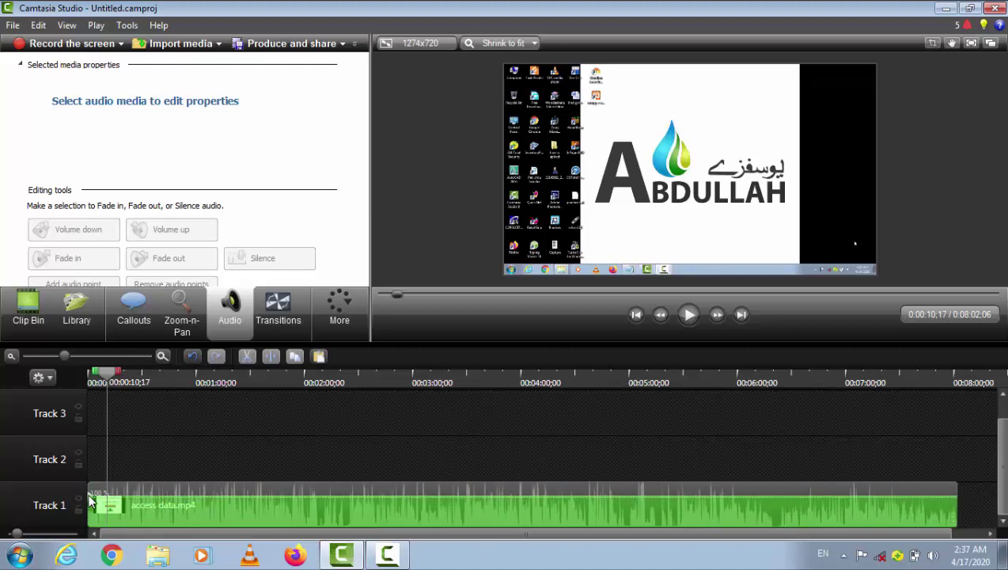
{"action": "left_click", "coordinate": [147, 514]}
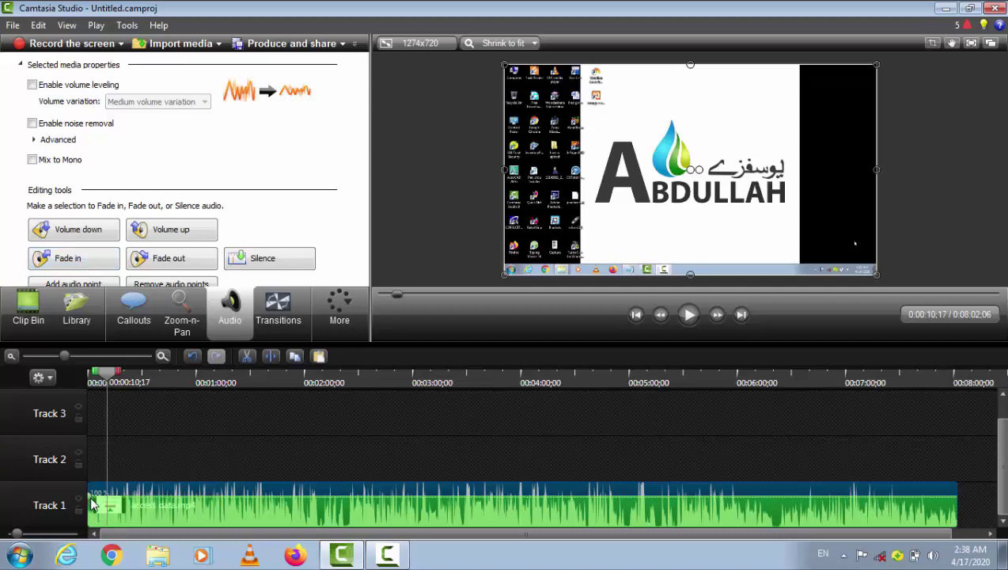
{"action": "left_click", "coordinate": [72, 265]}
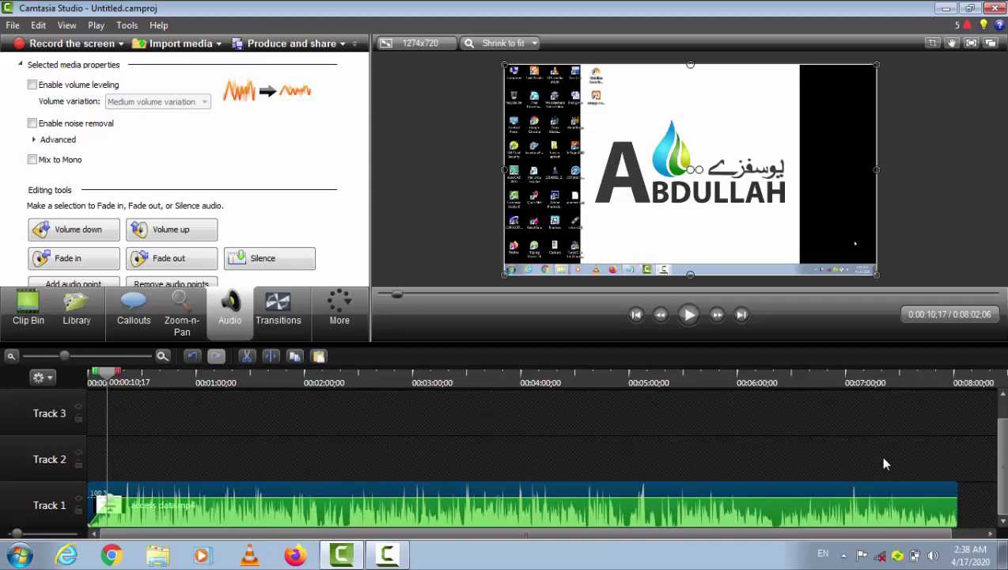
{"action": "left_click", "coordinate": [173, 259]}
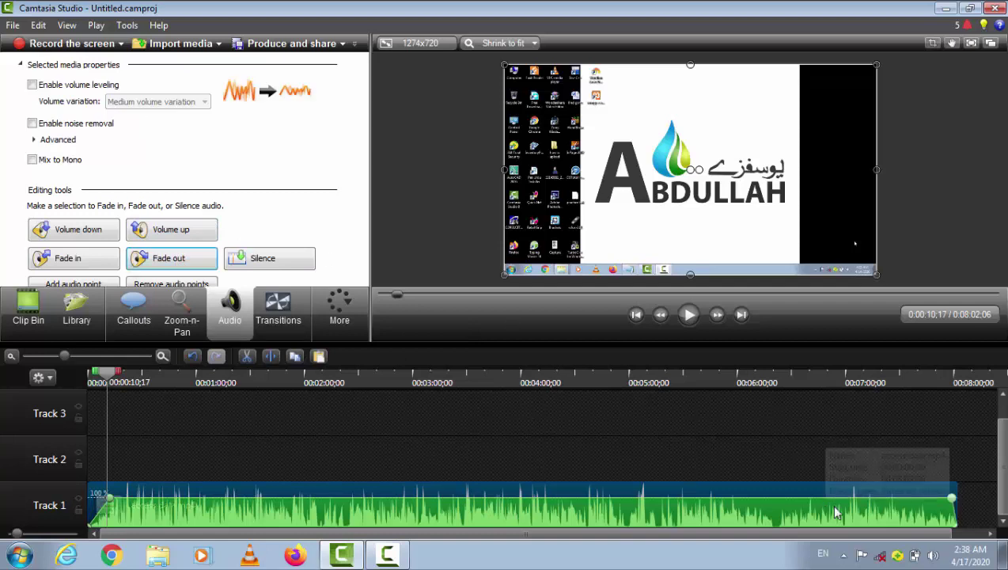
{"action": "left_click_drag", "start_coordinate": [952, 500], "coordinate": [923, 499]}
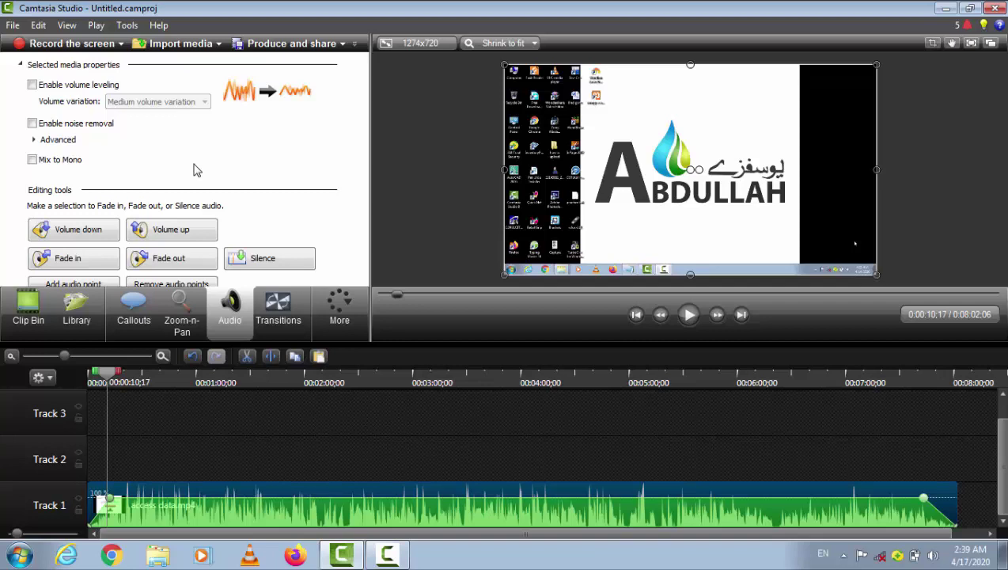
Enable noise removal for the access data.mp4 audio
{"action": "left_click", "coordinate": [31, 124]}
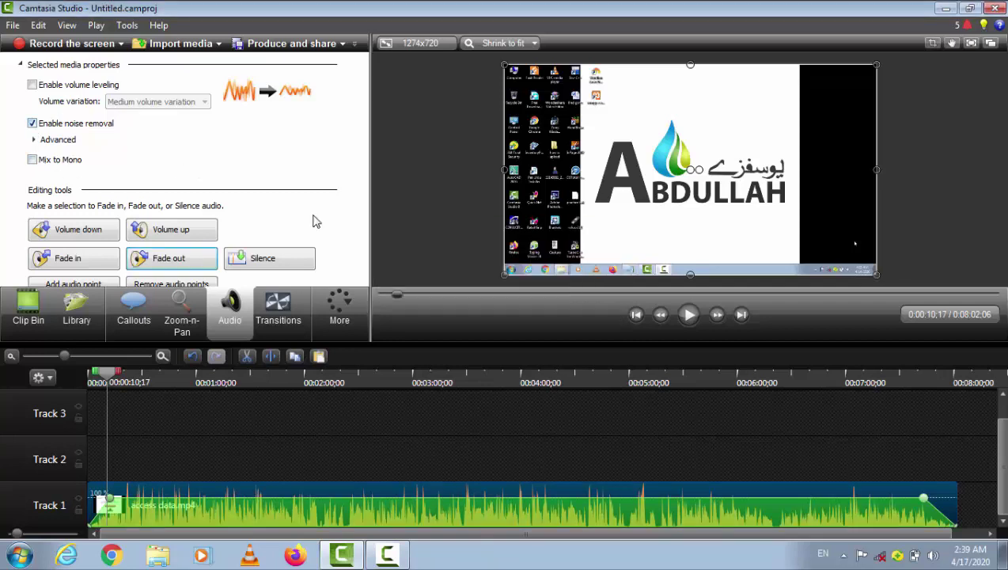
Turn on Remove clipping and Remove clicks in the advanced noise removal settings for access data.mp4
{"action": "left_click", "coordinate": [35, 141]}
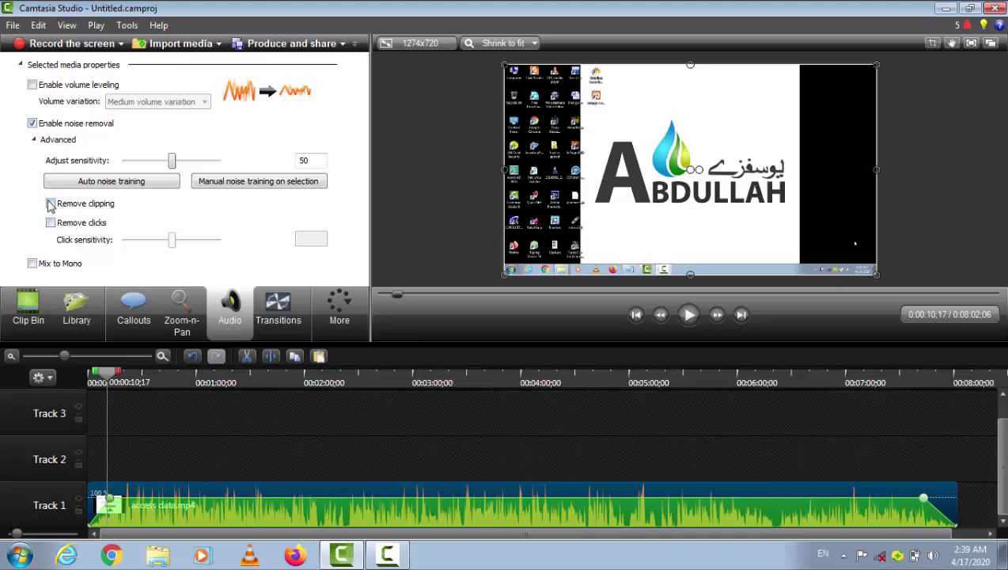
{"action": "left_click", "coordinate": [50, 204]}
{"action": "left_click", "coordinate": [51, 223]}
{"action": "left_click", "coordinate": [34, 140]}
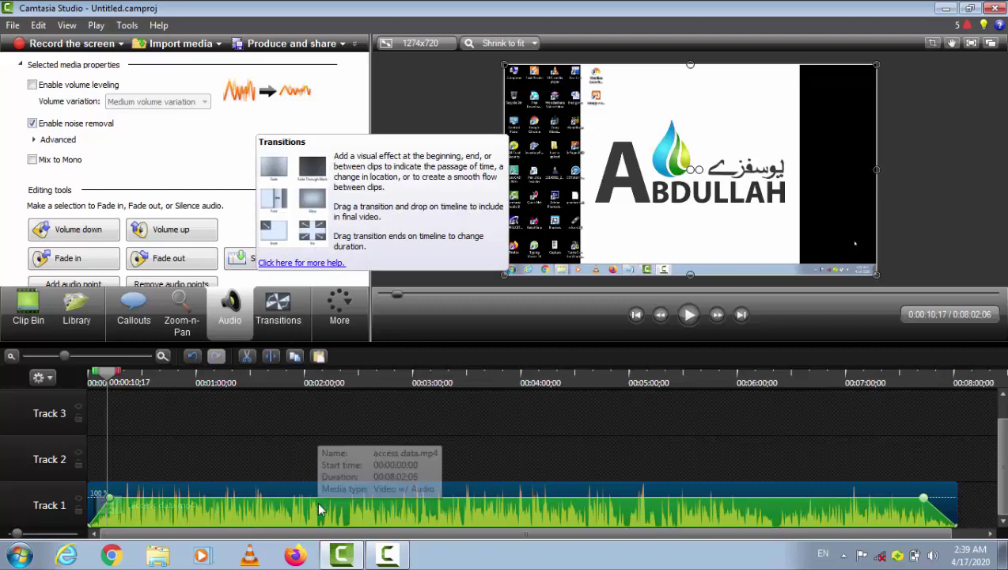
Apply the Barn transition to the start of the access data.mp4 clip on Track 1
{"action": "left_click", "coordinate": [281, 307]}
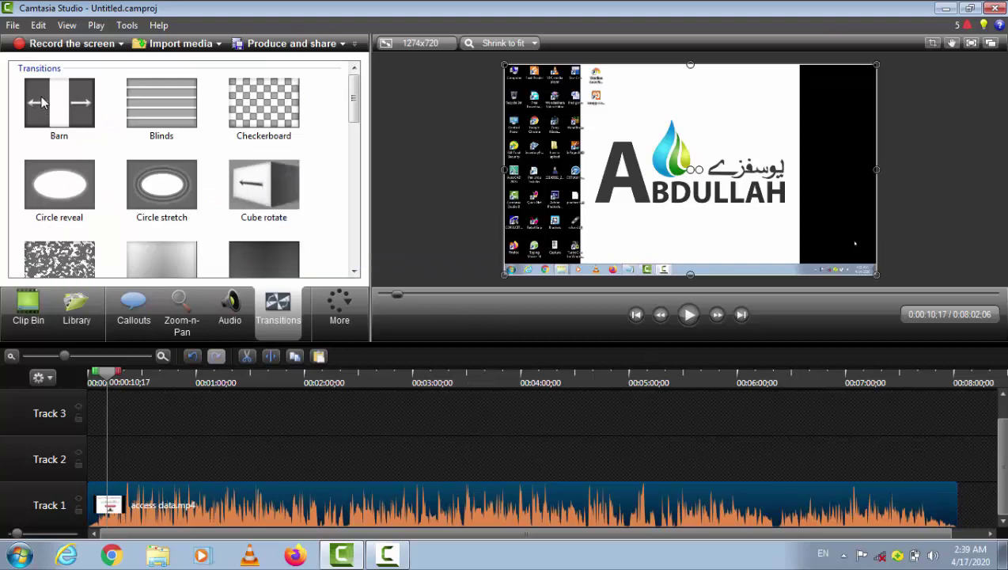
{"action": "left_click", "coordinate": [44, 107]}
{"action": "left_click_drag", "start_coordinate": [44, 107], "coordinate": [95, 505]}
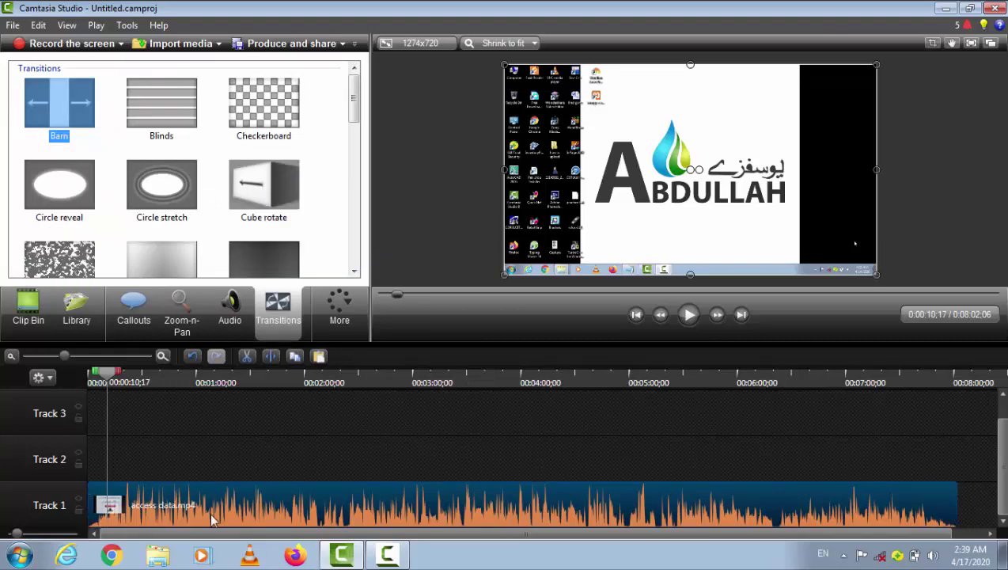
Play the video from its beginning to preview the opening seconds, and browse the other available transitions
{"action": "left_click", "coordinate": [92, 376]}
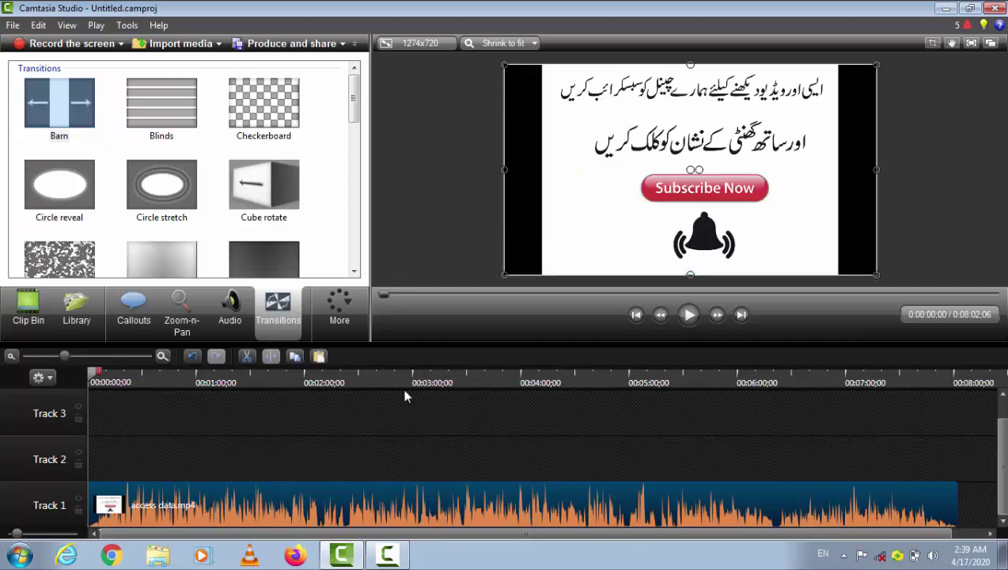
{"action": "left_click", "coordinate": [689, 314]}
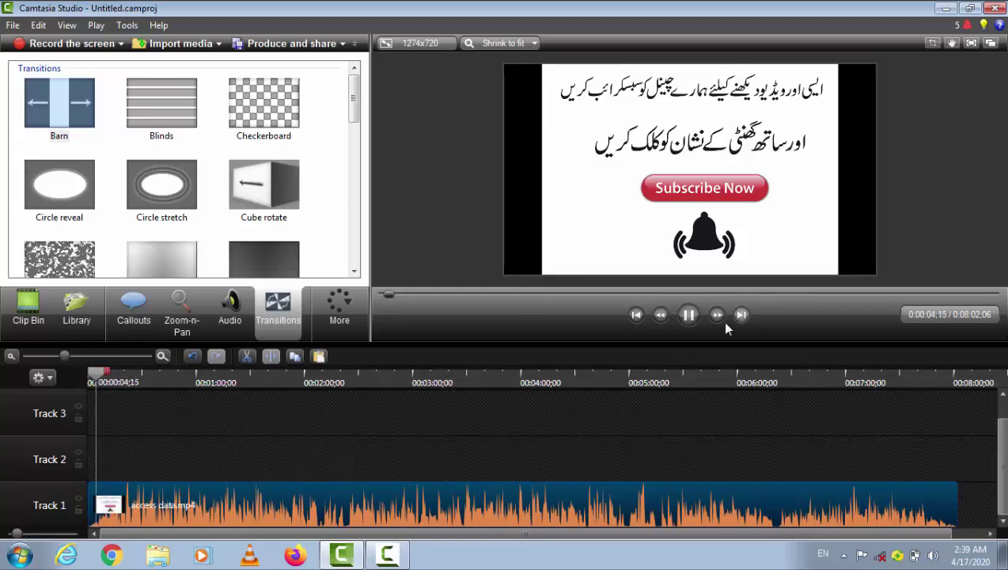
{"action": "left_click", "coordinate": [688, 314]}
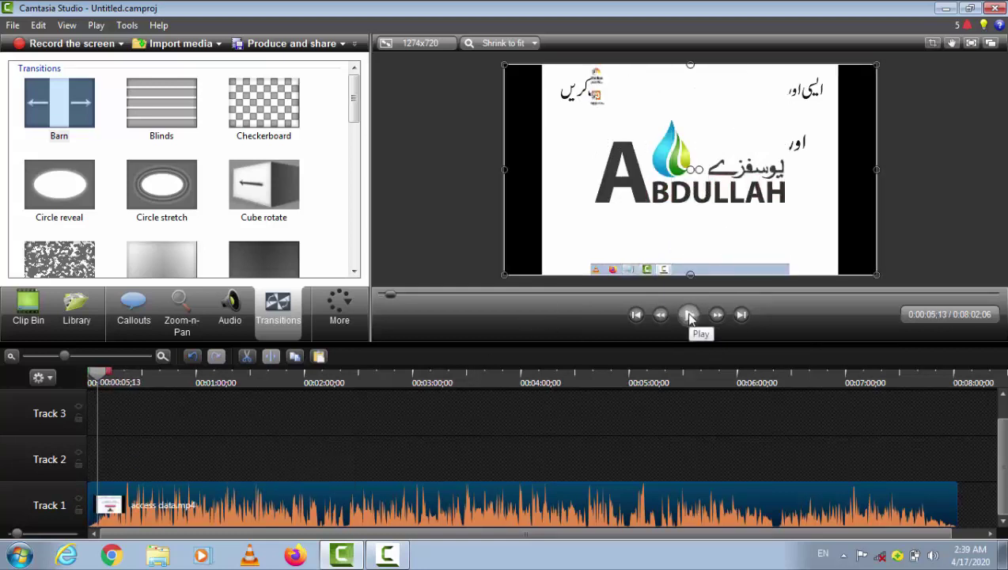
{"action": "left_click", "coordinate": [689, 314]}
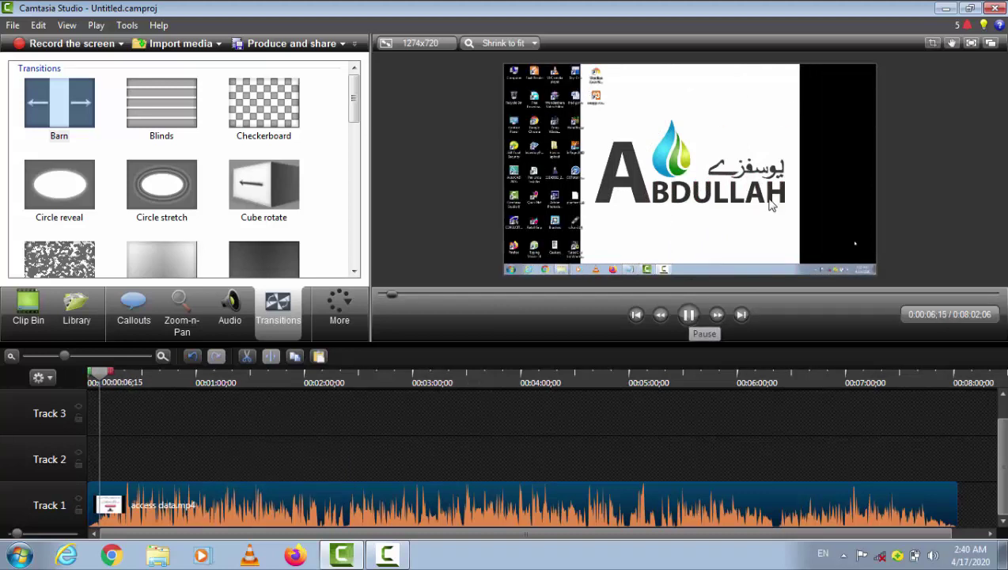
{"action": "left_click", "coordinate": [689, 314]}
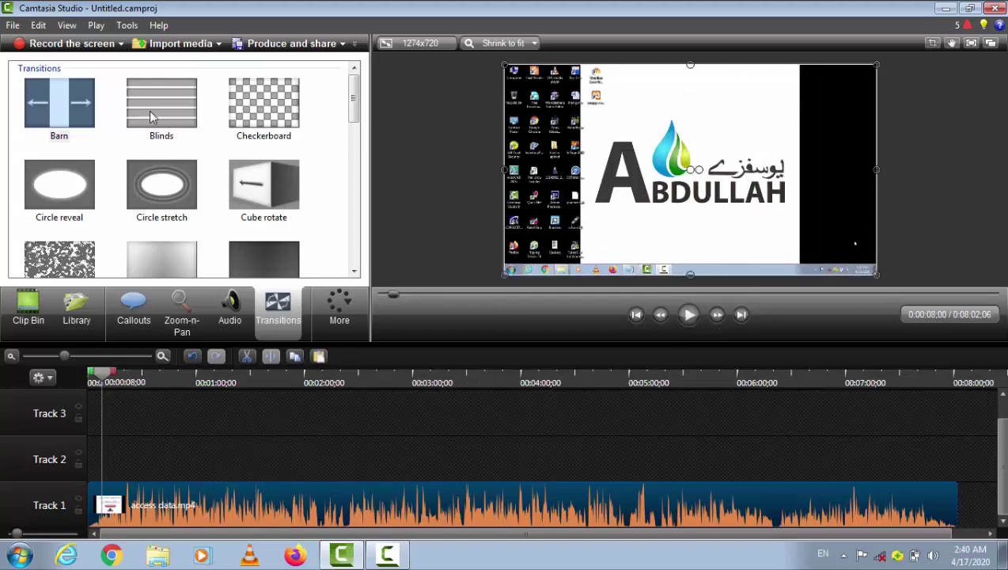
{"action": "left_click_drag", "start_coordinate": [354, 97], "coordinate": [350, 189]}
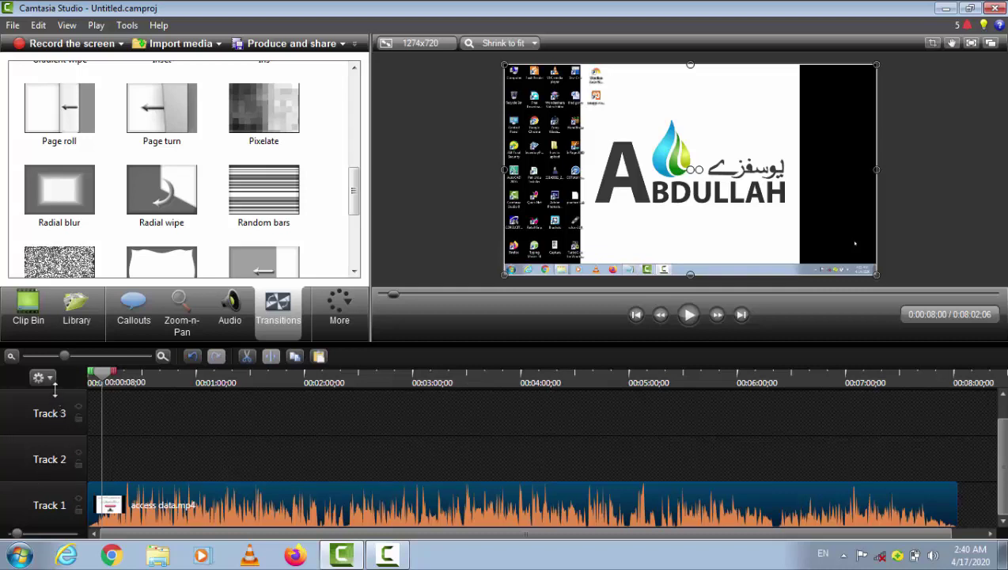
Reduce the height of the timeline tracks so that more tracks fit in the timeline
{"action": "left_click_drag", "start_coordinate": [54, 387], "coordinate": [55, 394]}
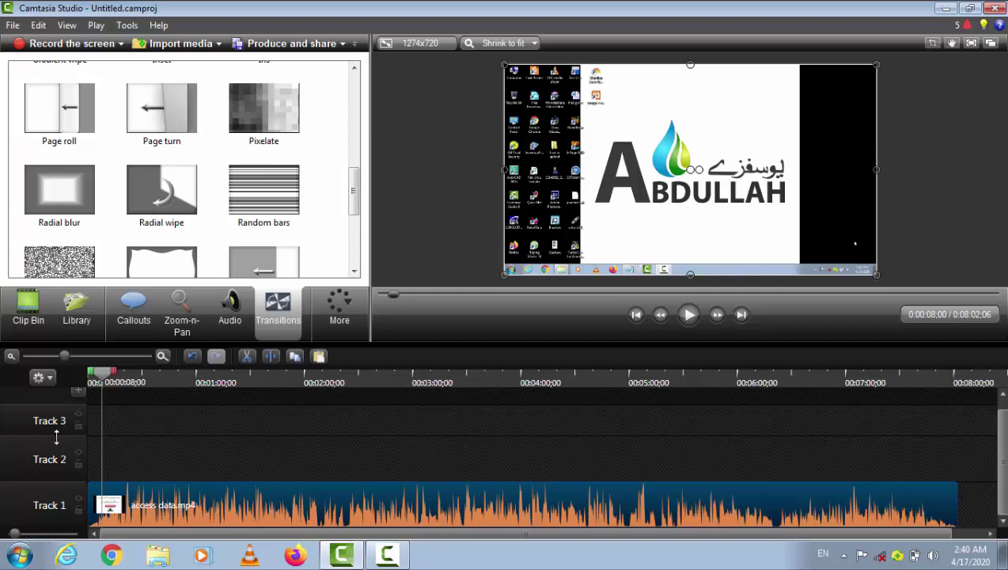
{"action": "left_click_drag", "start_coordinate": [56, 437], "coordinate": [59, 501]}
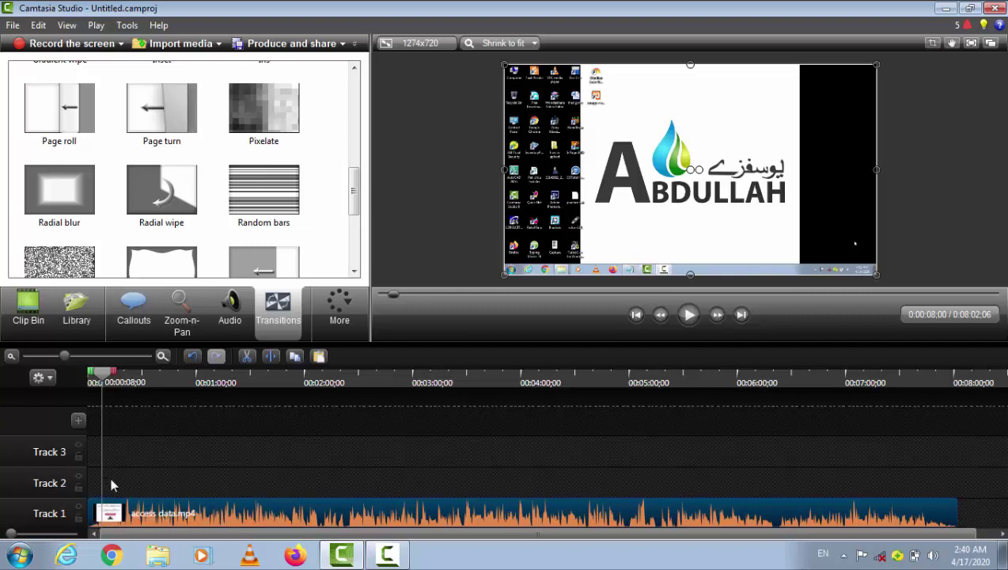
{"action": "left_click_drag", "start_coordinate": [133, 514], "coordinate": [99, 511]}
{"action": "mouse_move", "coordinate": [116, 511]}
{"action": "left_mouse_down"}
{"action": "mouse_move", "coordinate": [134, 515]}
{"action": "mouse_move", "coordinate": [111, 509]}
{"action": "left_mouse_up"}
{"action": "mouse_move", "coordinate": [65, 358]}
{"action": "left_mouse_down"}
{"action": "mouse_move", "coordinate": [37, 360]}
{"action": "mouse_move", "coordinate": [66, 357]}
{"action": "left_mouse_up"}
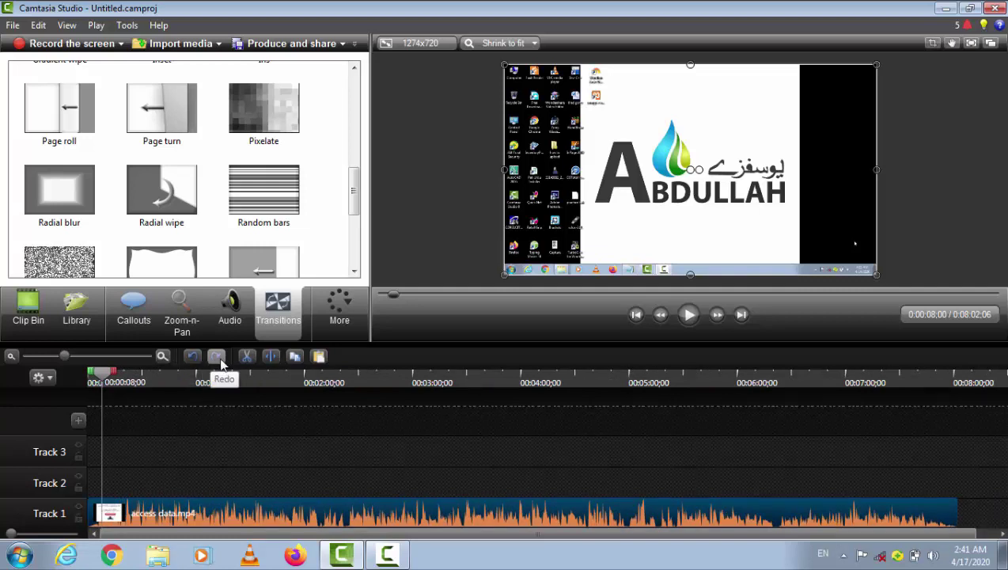
Cut the access data.mp4 clip from Track 1 and undo the cut
{"action": "left_click", "coordinate": [270, 516]}
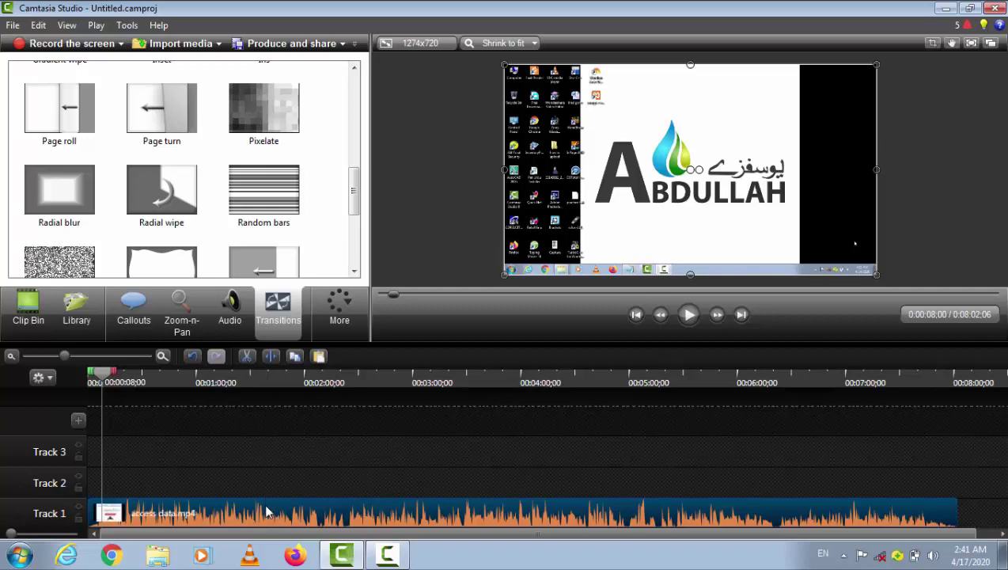
{"action": "left_click", "coordinate": [247, 358]}
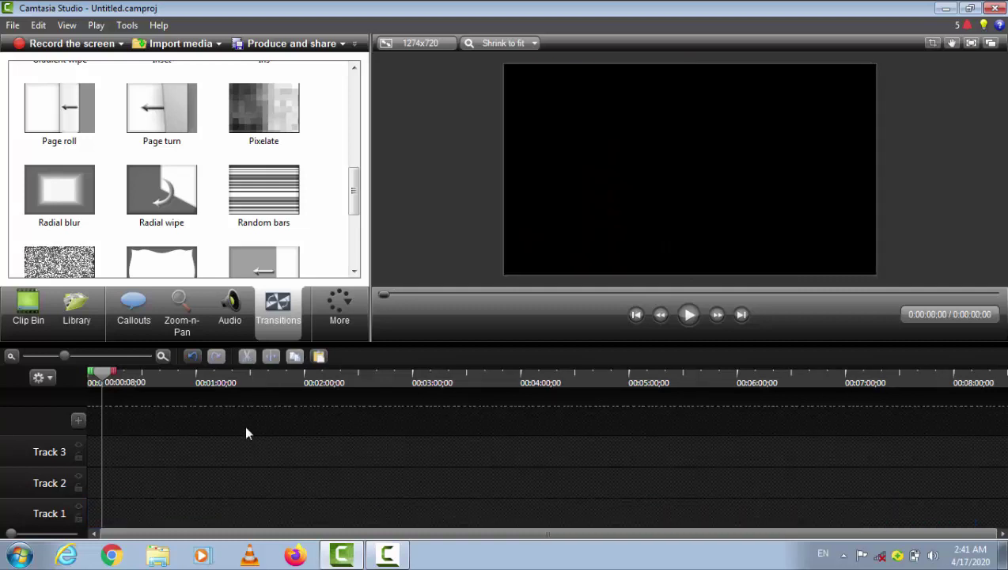
{"action": "left_click", "coordinate": [194, 358]}
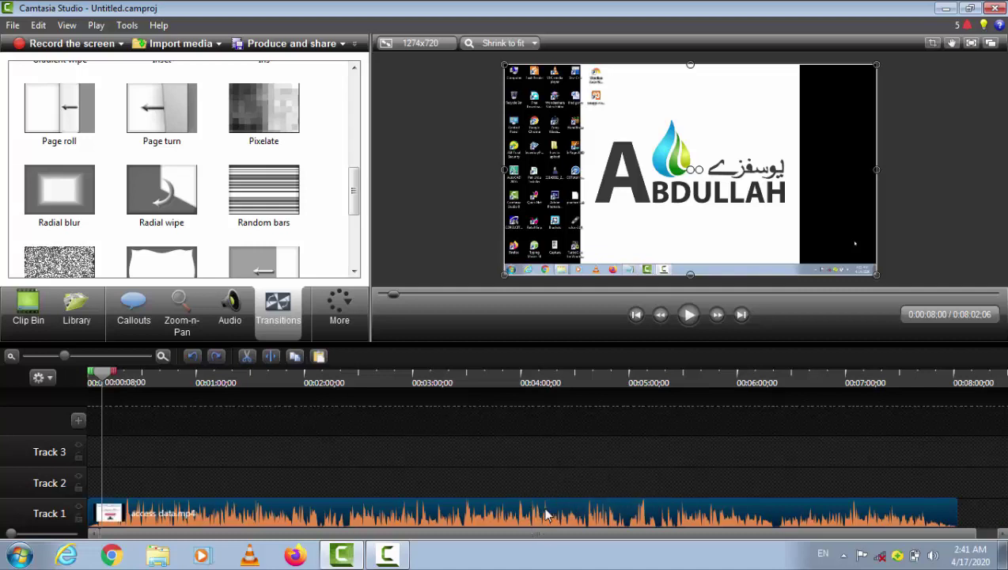
Split the access data.mp4 clip on Track 1 at 0:01:50;26
{"action": "left_click", "coordinate": [525, 295]}
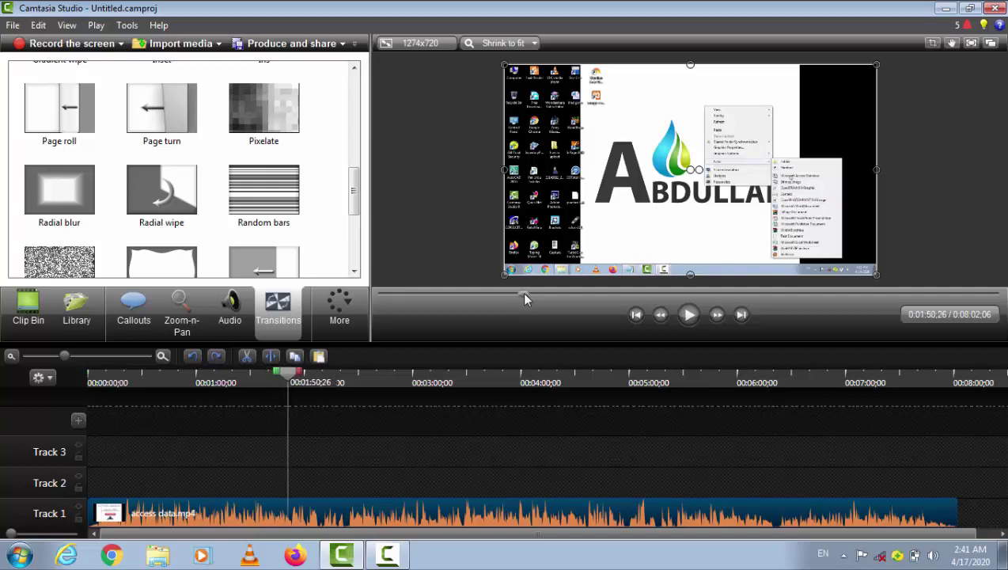
{"action": "left_click", "coordinate": [271, 357]}
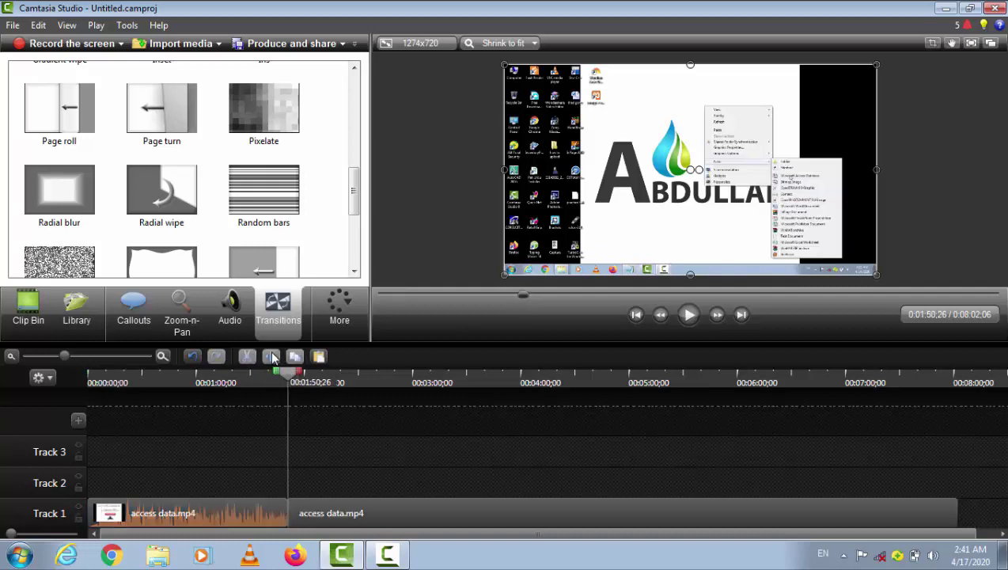
Move the second part of the split clip away to leave a gap, and bring it back against the first part
{"action": "left_click", "coordinate": [344, 519]}
{"action": "mouse_move", "coordinate": [344, 518]}
{"action": "left_mouse_down"}
{"action": "mouse_move", "coordinate": [376, 516]}
{"action": "mouse_move", "coordinate": [354, 516]}
{"action": "left_mouse_up"}
{"action": "left_click", "coordinate": [215, 515]}
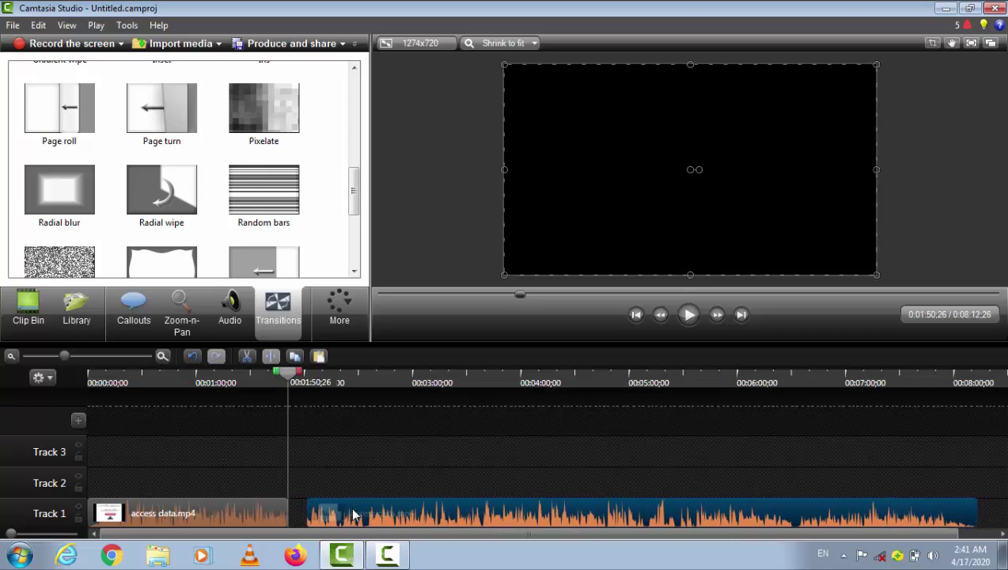
{"action": "left_click_drag", "start_coordinate": [354, 516], "coordinate": [316, 512]}
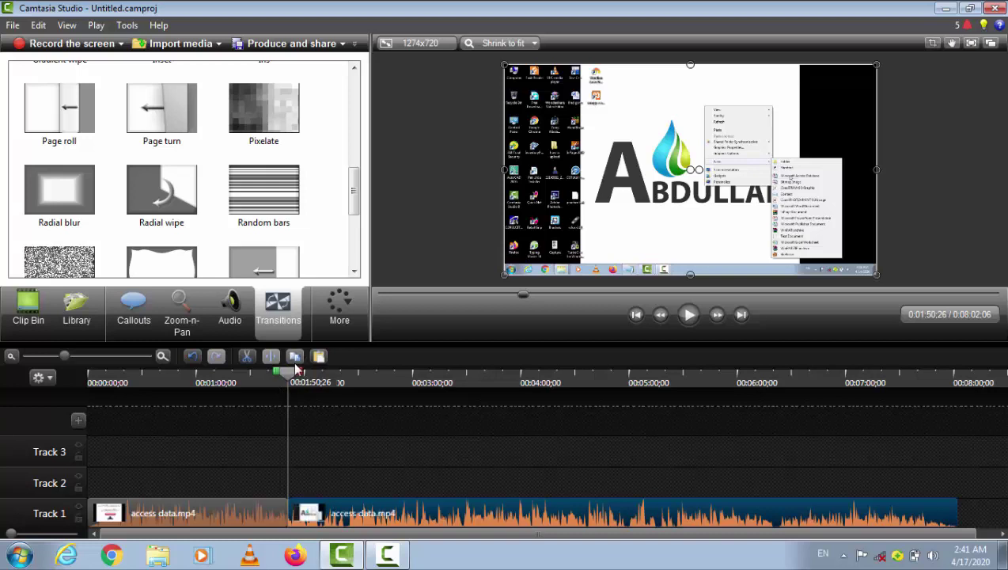
Play the video across the split from about 0:01:42 to check the join between the two clips
{"action": "left_click", "coordinate": [273, 377]}
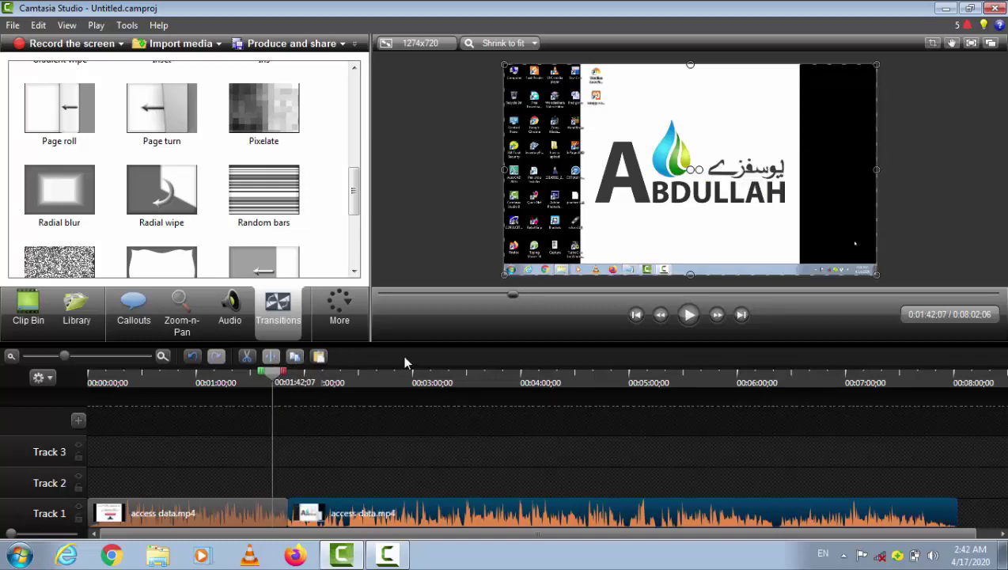
{"action": "left_click", "coordinate": [691, 315]}
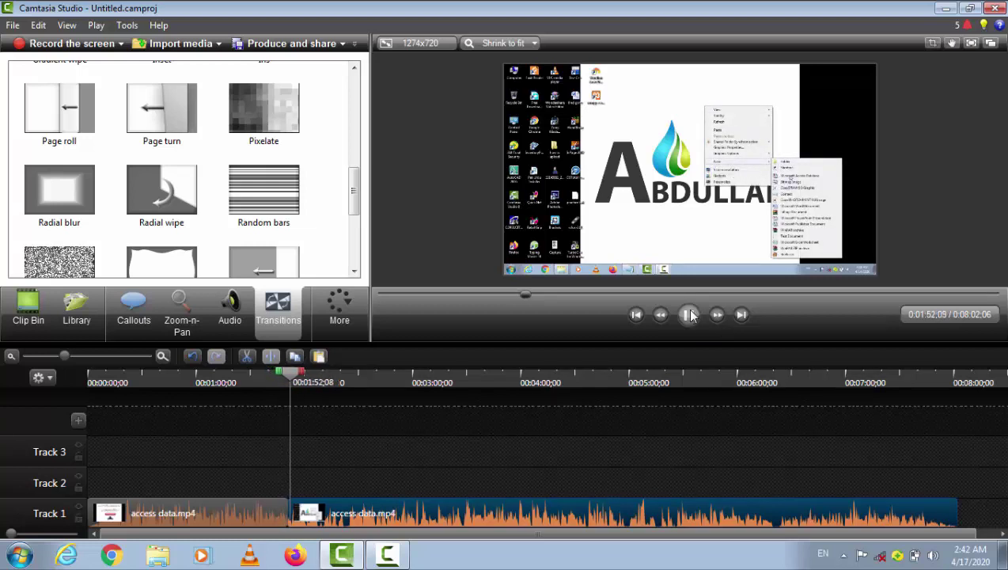
{"action": "left_click", "coordinate": [688, 315]}
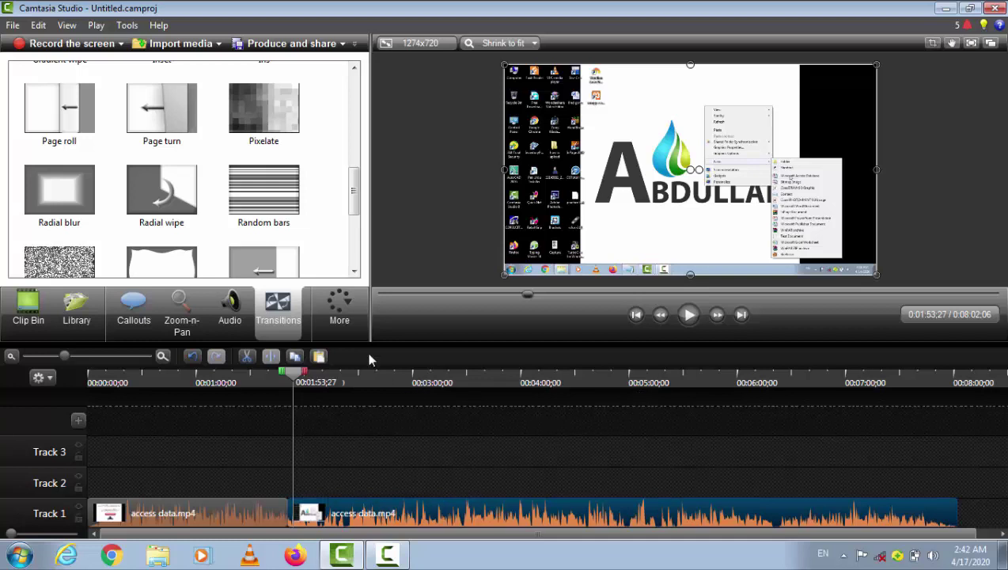
Add a blur callout on Track 2 at 0:01:53;27 and position it over the upper part of the context menu in the video
{"action": "scroll", "coordinate": [360, 358], "scroll_direction": "up", "scroll_amount": 1}
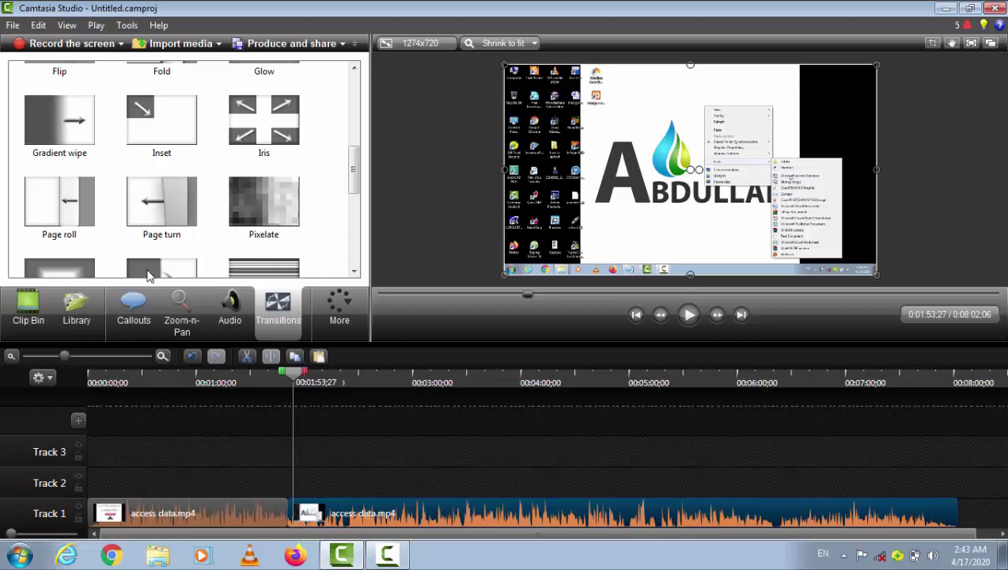
{"action": "left_click", "coordinate": [136, 314]}
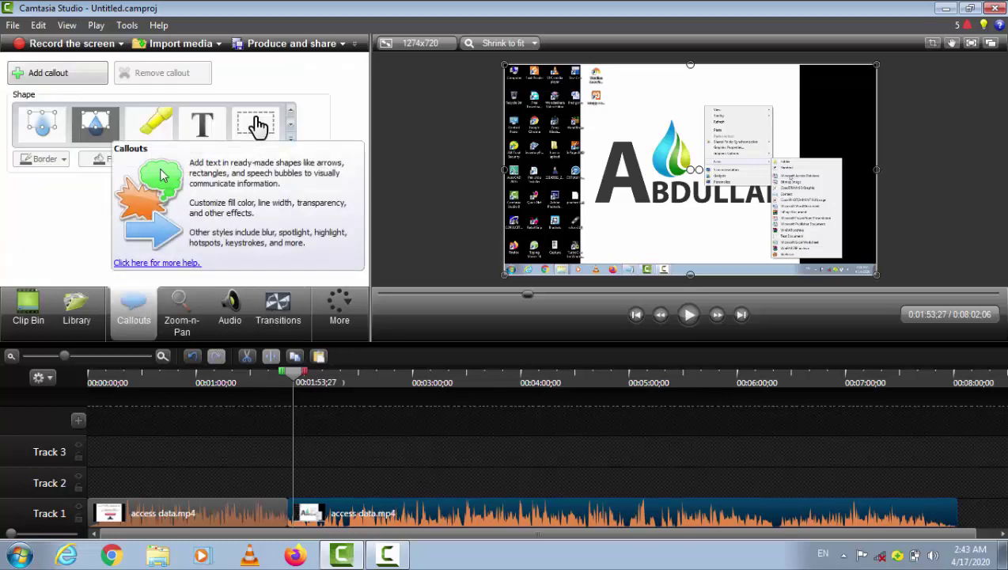
{"action": "left_click", "coordinate": [42, 127]}
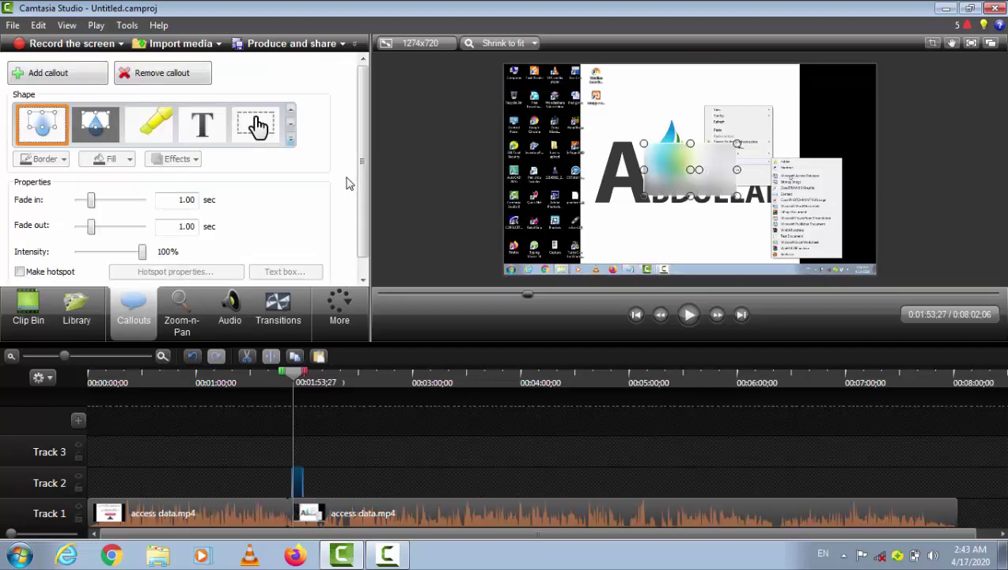
{"action": "left_click_drag", "start_coordinate": [679, 170], "coordinate": [739, 132]}
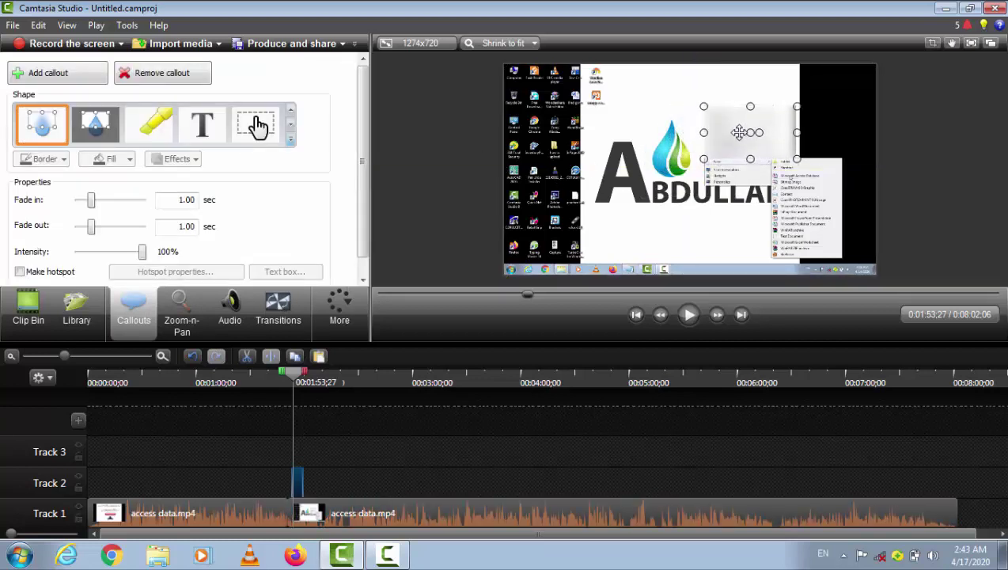
Copy the blur callout to 0:03:52;19 on Track 2 and move the copy lower, nearer the centre of the frame
{"action": "left_click", "coordinate": [388, 513]}
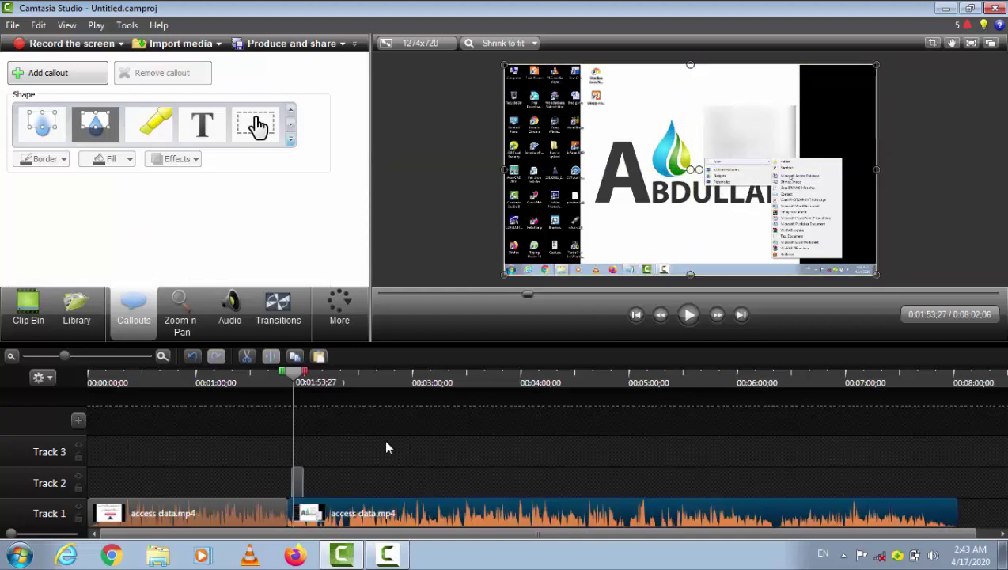
{"action": "left_click", "coordinate": [297, 481]}
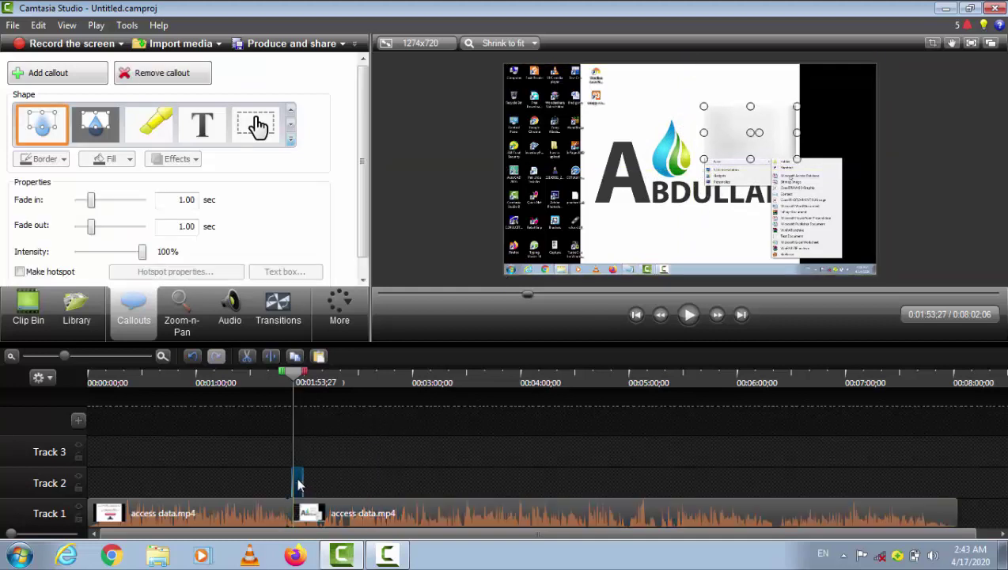
{"action": "left_click", "coordinate": [293, 357]}
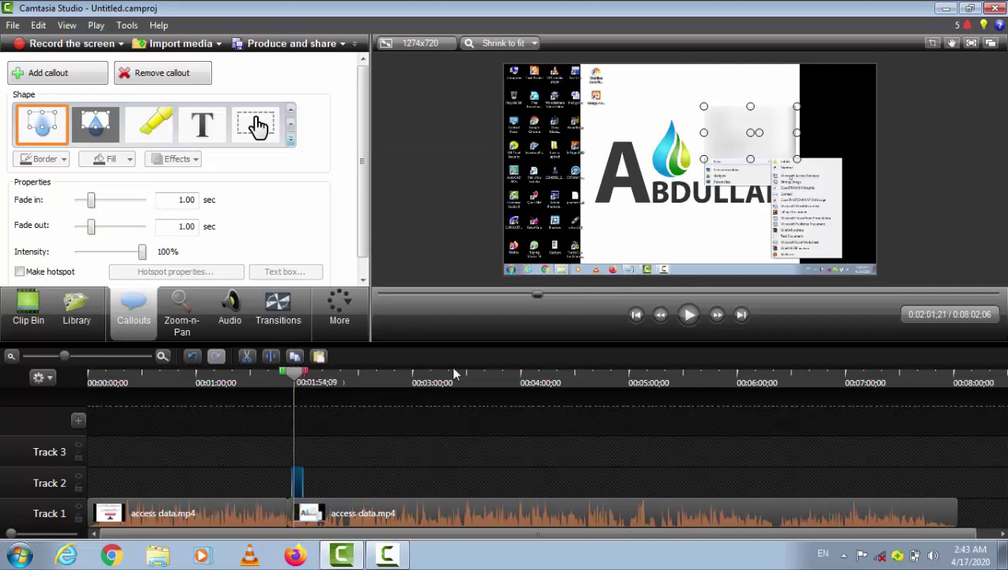
{"action": "left_click", "coordinate": [510, 382]}
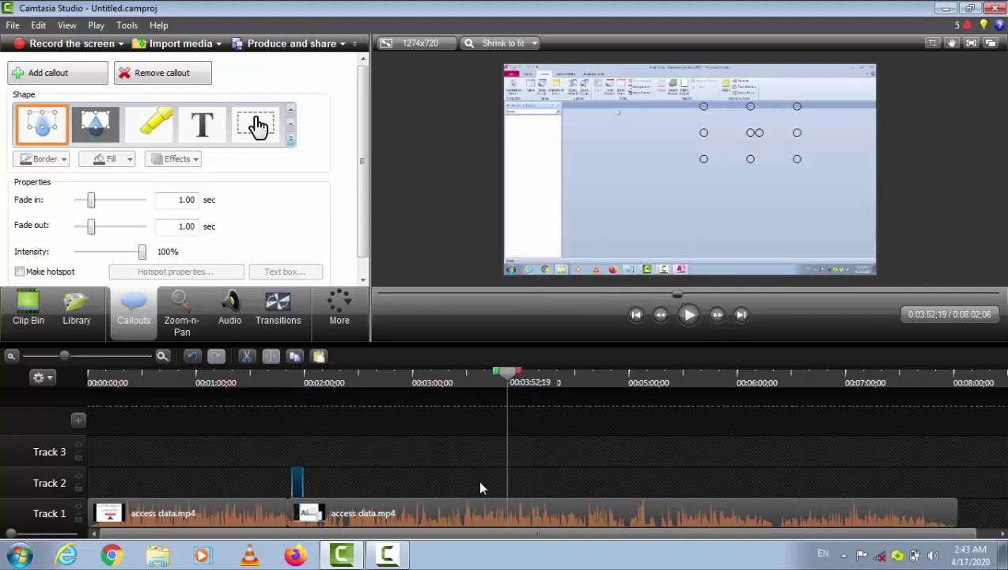
{"action": "left_click", "coordinate": [318, 357]}
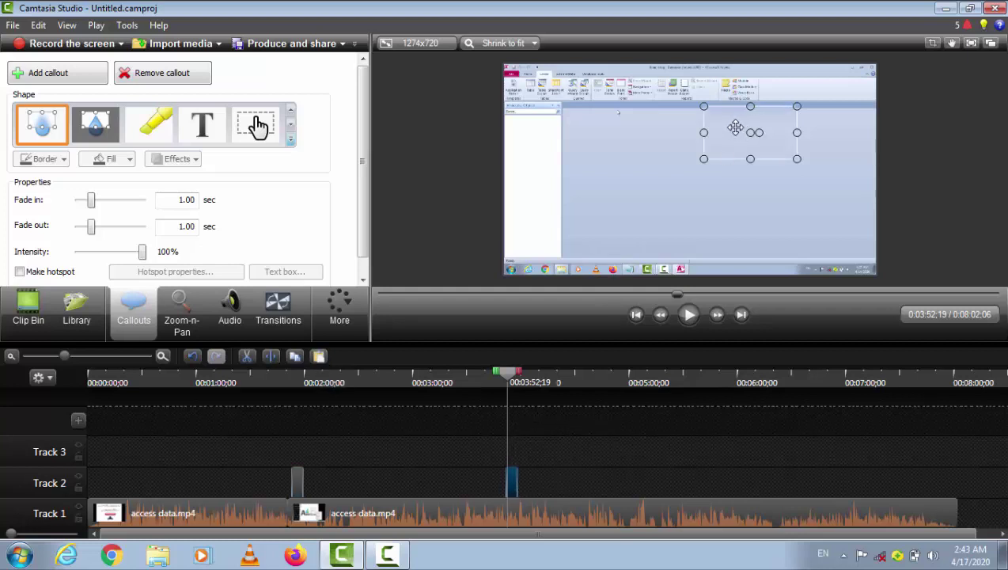
{"action": "left_click_drag", "start_coordinate": [735, 128], "coordinate": [717, 159]}
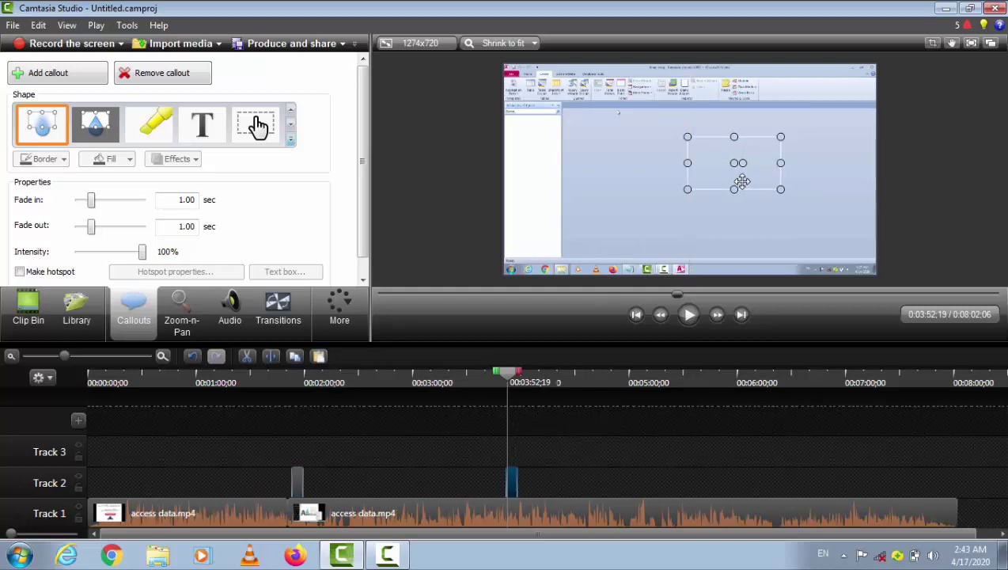